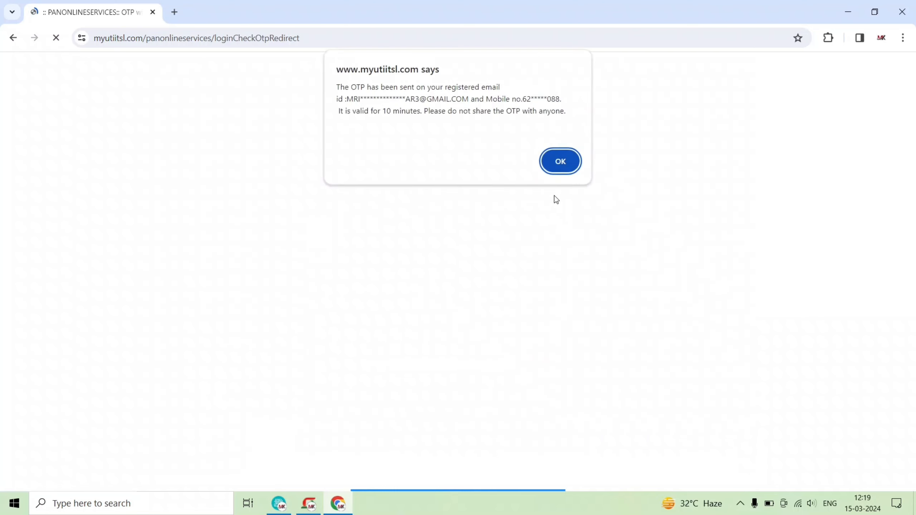
# Dismiss the notice that the login OTP was sent
pyautogui.click(560, 169)
# Enter the received OTP as the verification code and submit it to log in
pyautogui.click(495, 267)
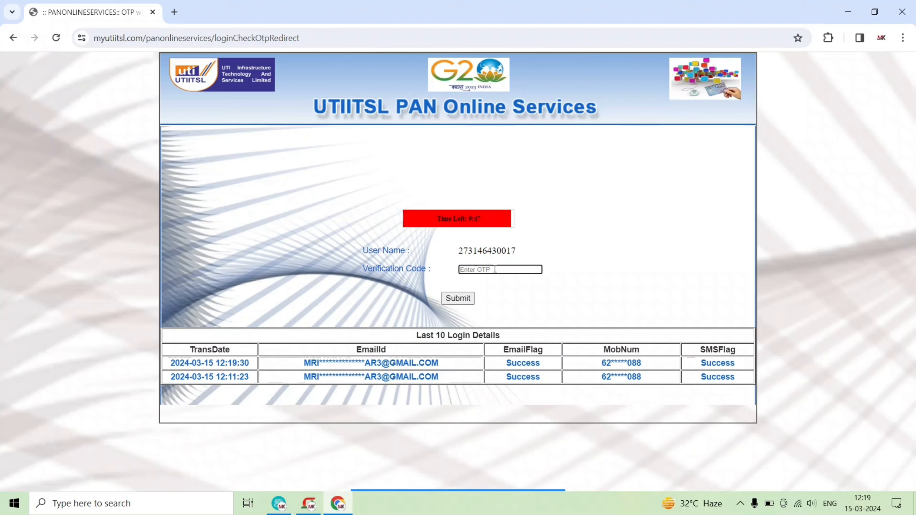
pyautogui.click(468, 292)
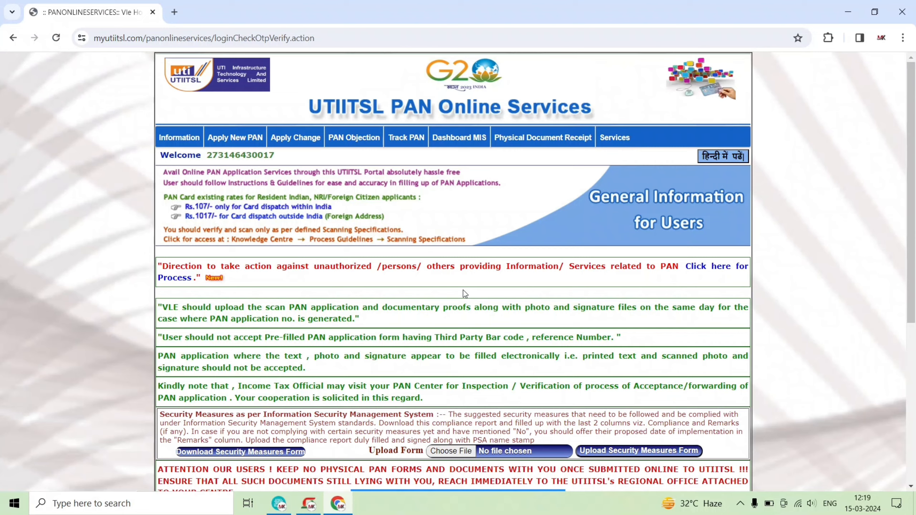
# Start a new Form 49A PAN application and choose the Aadhaar based e-KYC signing option
pyautogui.moveTo(253, 146)
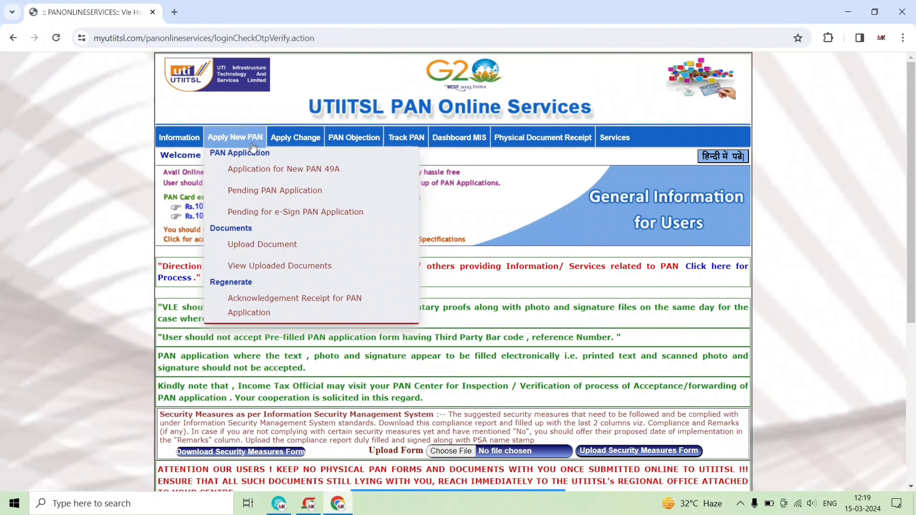
pyautogui.click(258, 169)
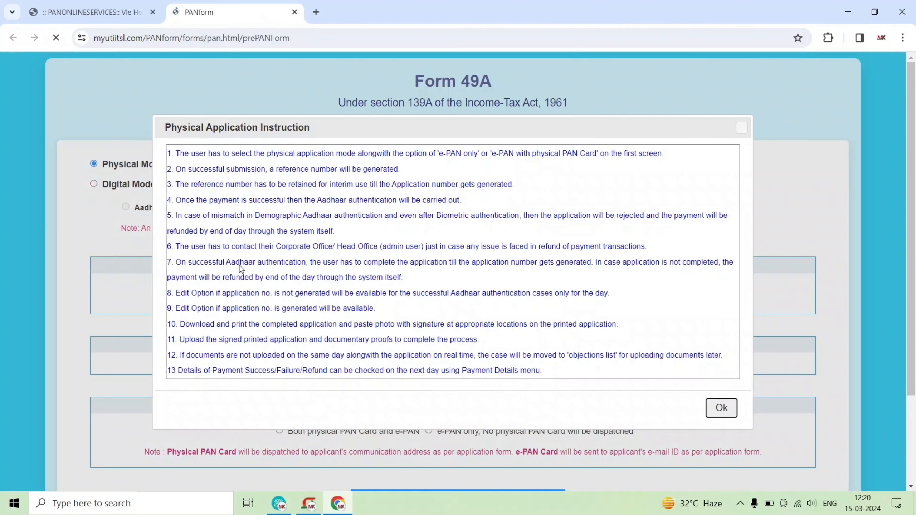
pyautogui.click(723, 411)
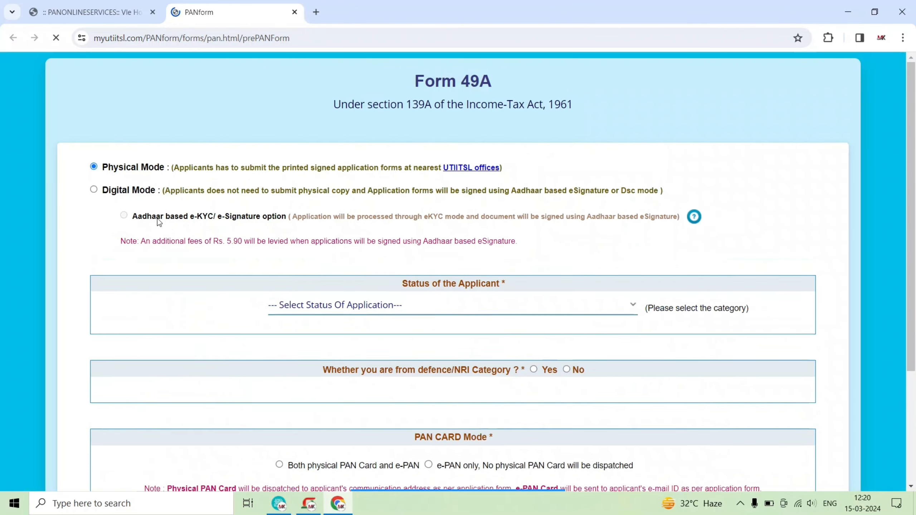
pyautogui.click(124, 216)
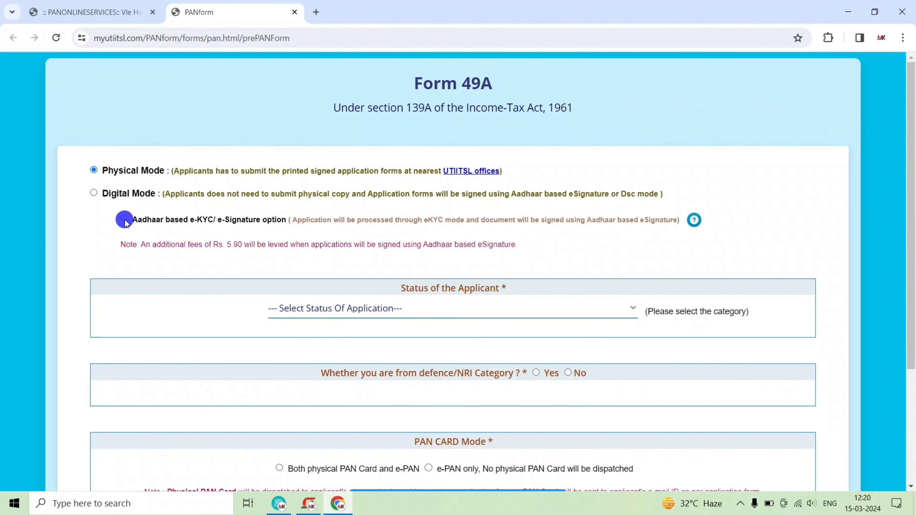
# Set the application mode to Digital Mode, dismissing the instruction dialogs
pyautogui.click(94, 193)
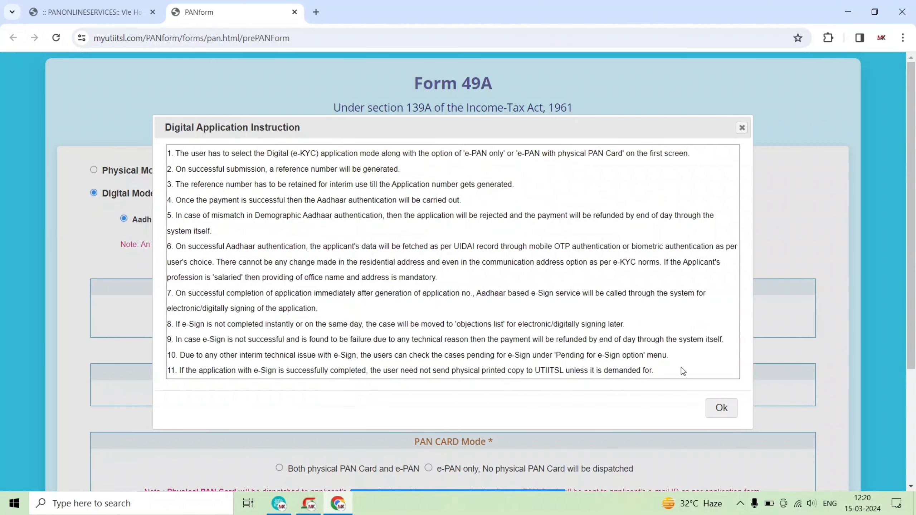
pyautogui.click(721, 407)
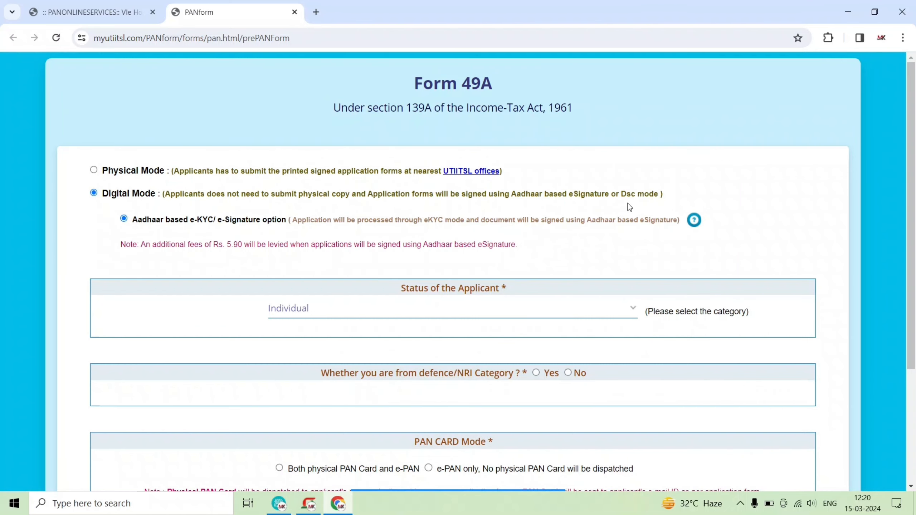
pyautogui.click(93, 193)
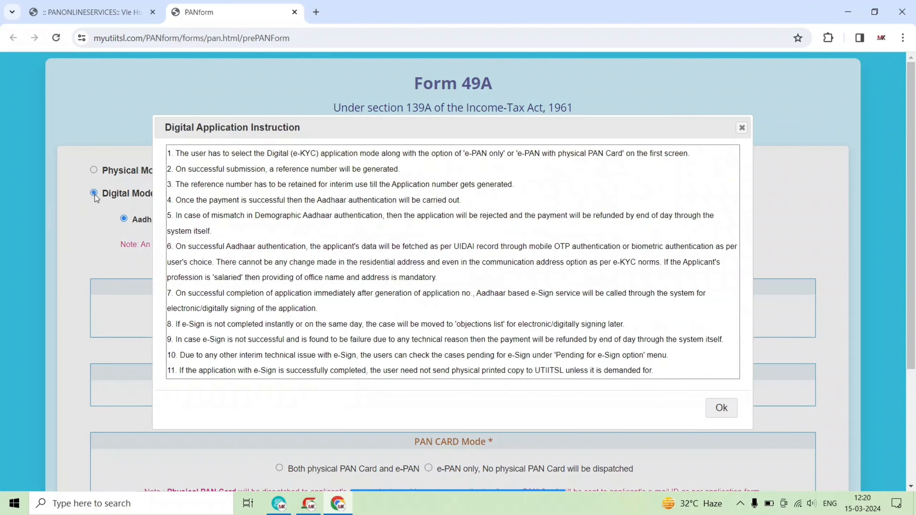
pyautogui.click(719, 415)
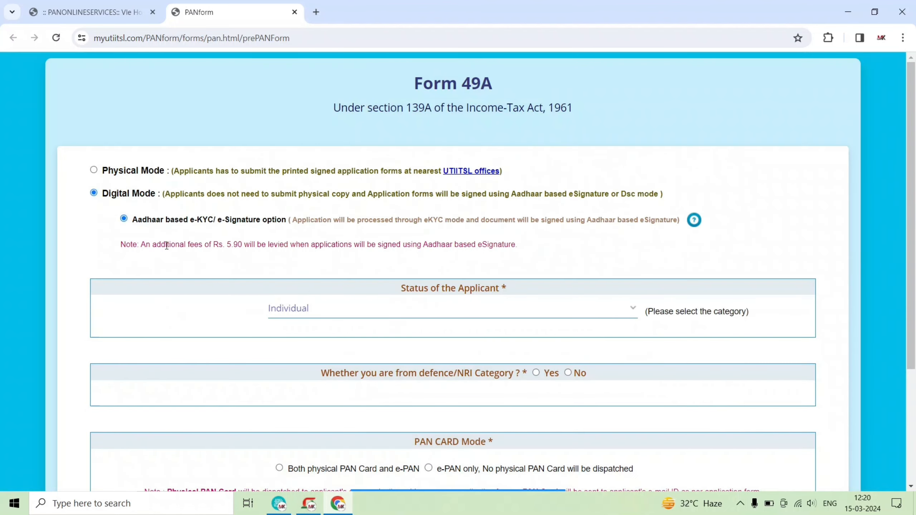
pyautogui.click(94, 170)
pyautogui.click(720, 410)
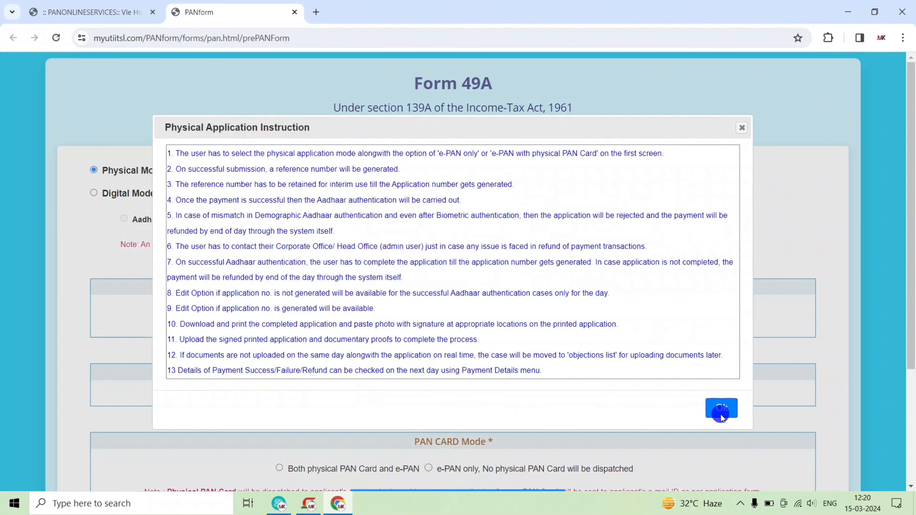
pyautogui.click(94, 194)
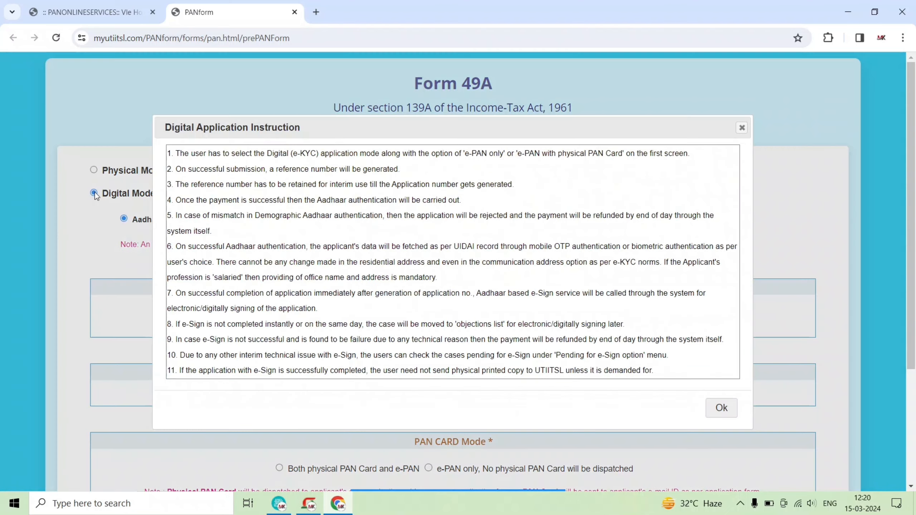
pyautogui.click(717, 409)
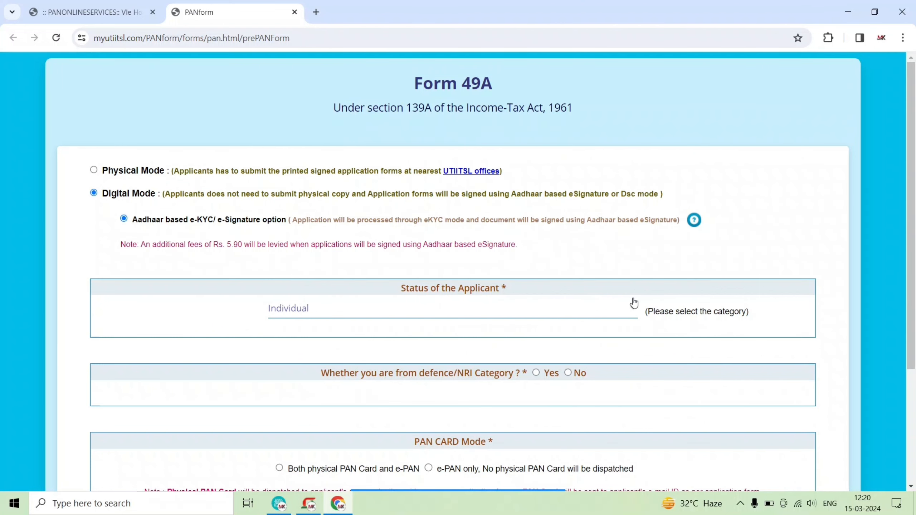
# Answer No to defence/NRI, request both physical PAN card and e-PAN, and submit
pyautogui.scroll(-1, 428, 318)
pyautogui.scroll(-3, 430, 322)
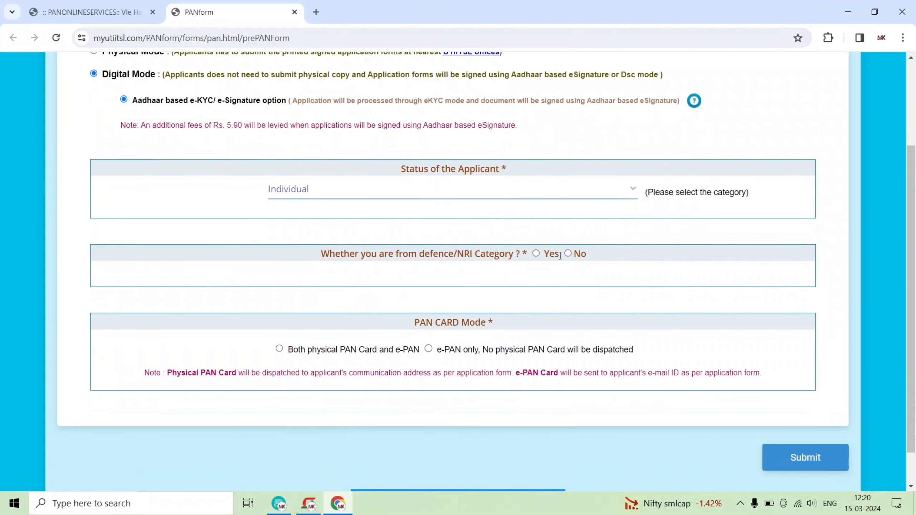
pyautogui.click(536, 254)
pyautogui.click(569, 255)
pyautogui.click(280, 348)
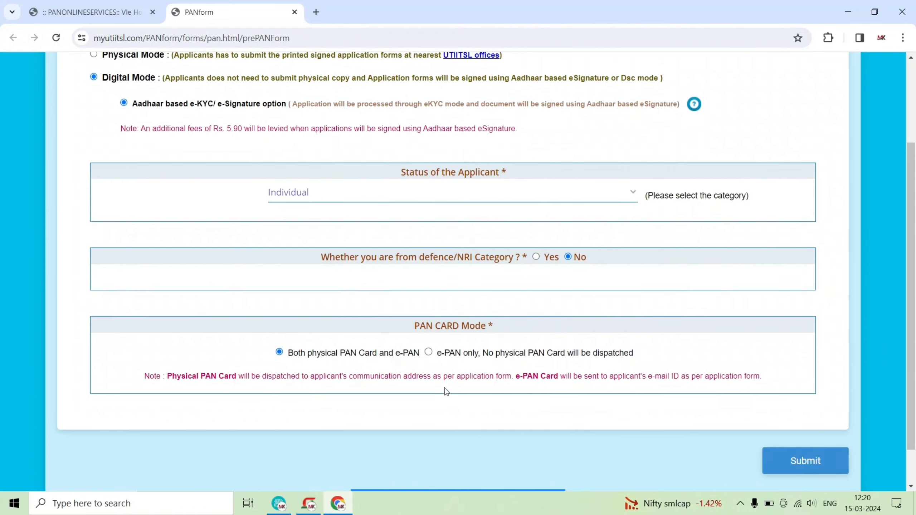
pyautogui.scroll(-1, 505, 421)
pyautogui.click(803, 418)
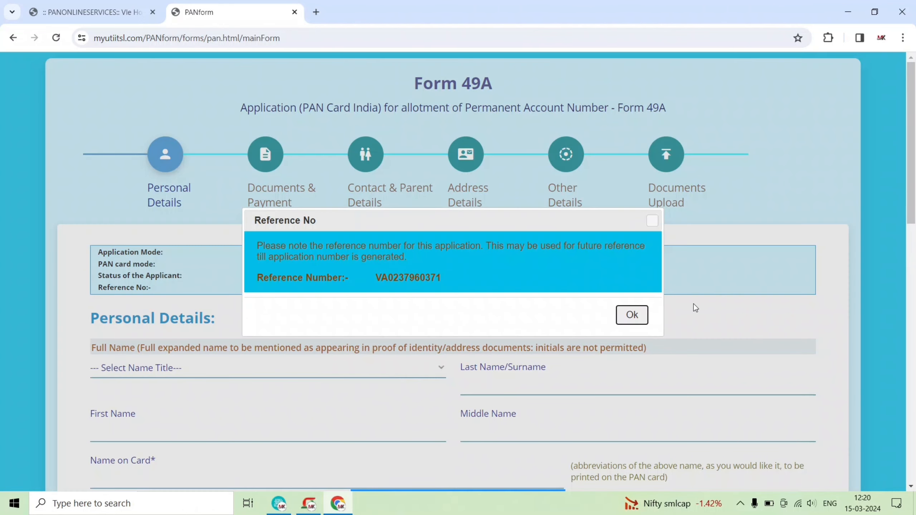
# Acknowledge the reference number, set title SMT, and enter the applicant's surname and first name
pyautogui.click(644, 316)
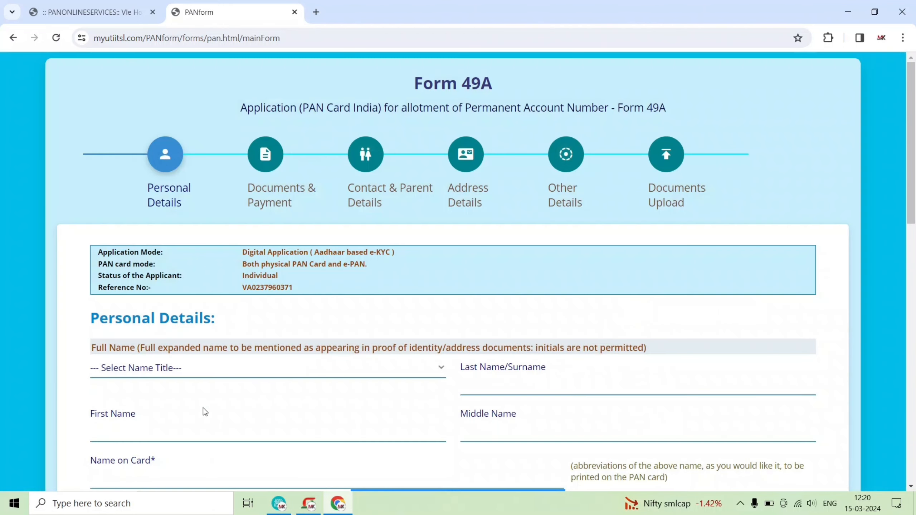
pyautogui.click(172, 376)
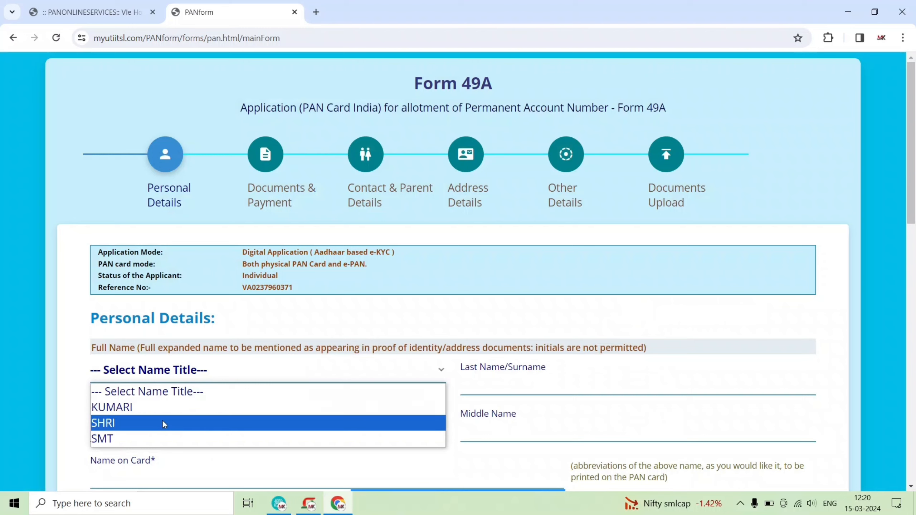
pyautogui.click(160, 435)
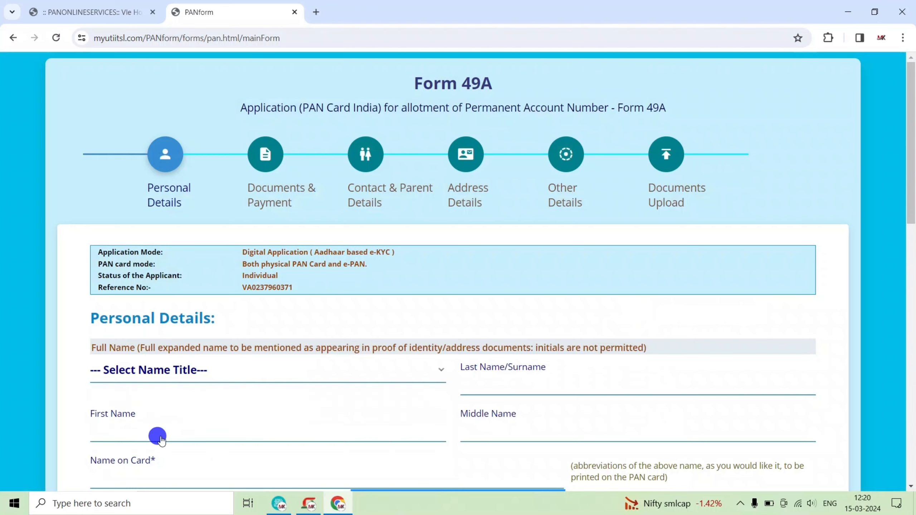
pyautogui.click(505, 382)
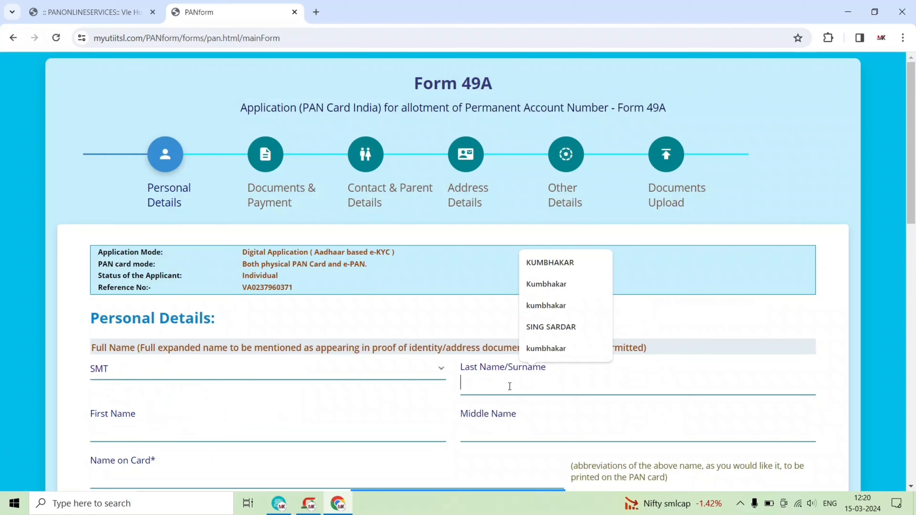
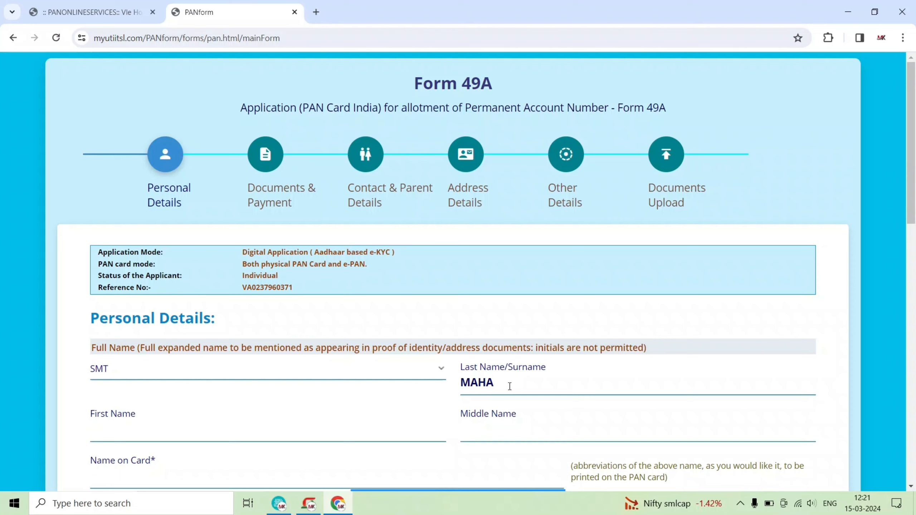
pyautogui.click(378, 427)
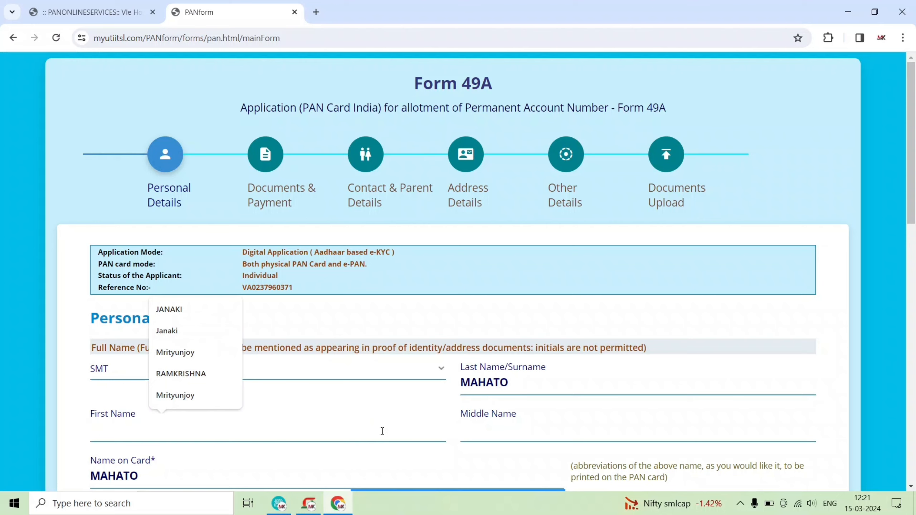
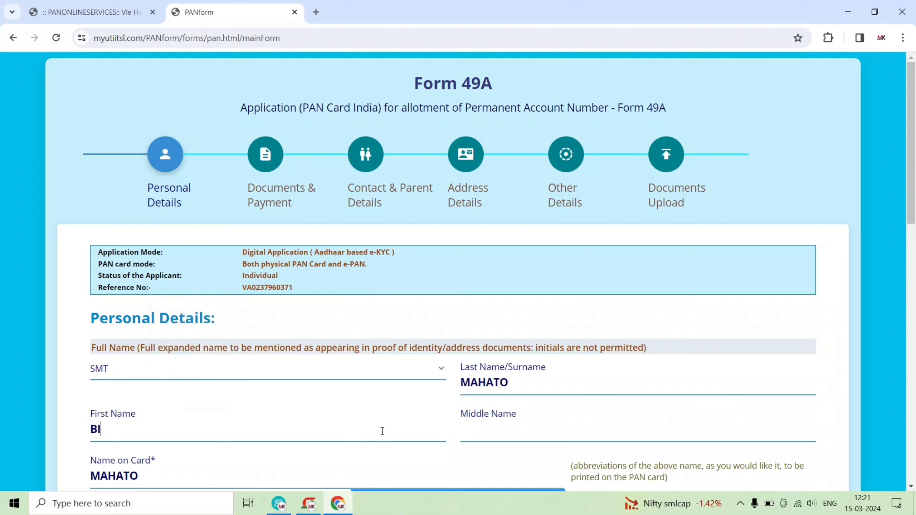
# Fill the Name on Card with the full name and answer NO to other known names
pyautogui.scroll(-3, 382, 432)
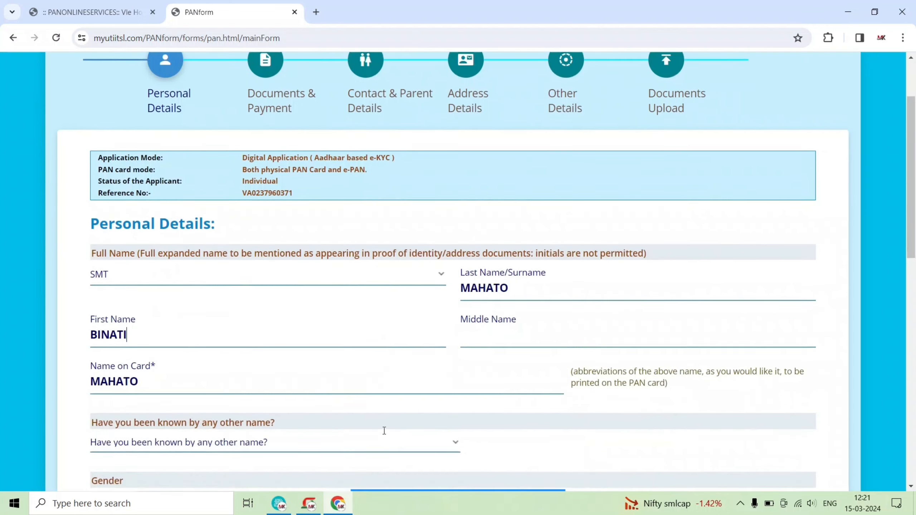
pyautogui.click(374, 356)
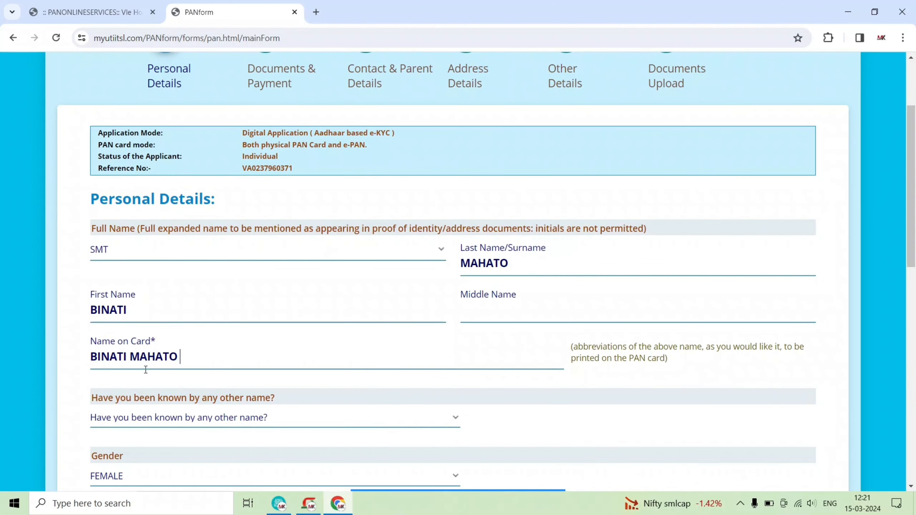
pyautogui.scroll(-3, 139, 384)
pyautogui.click(182, 301)
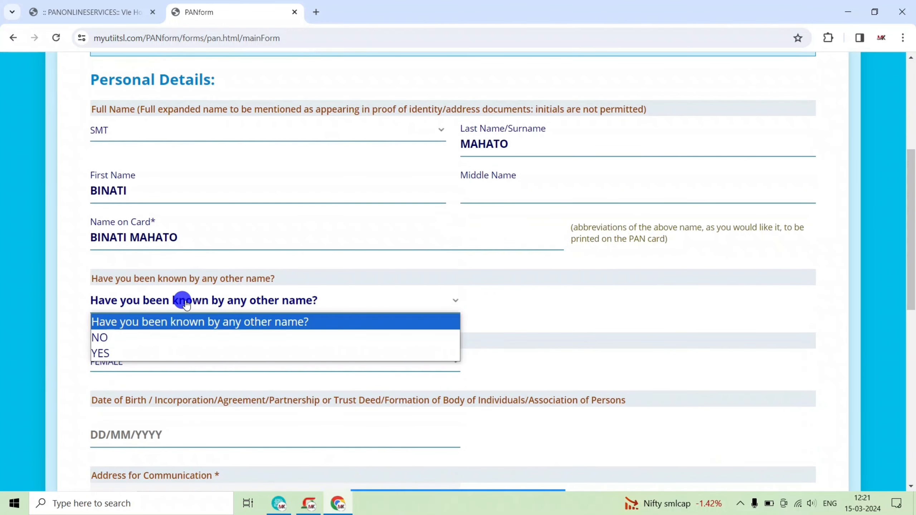
pyautogui.click(175, 344)
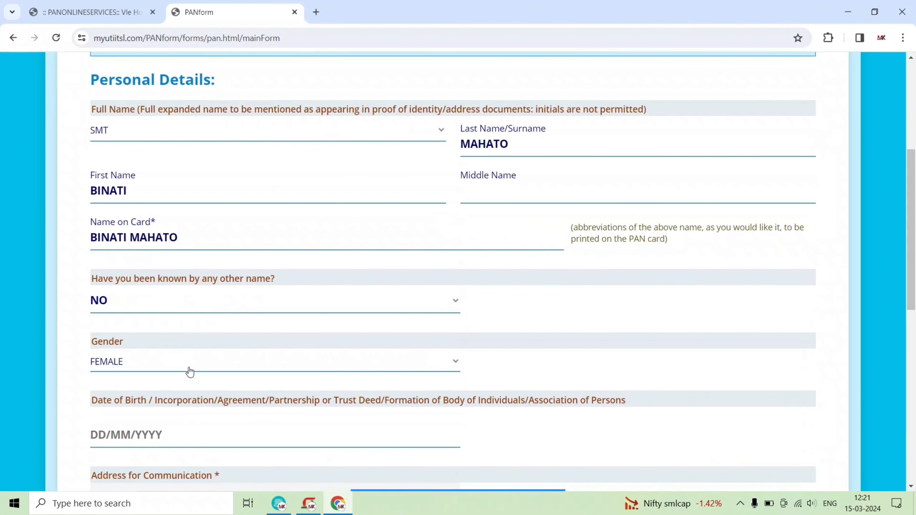
pyautogui.scroll(-3, 206, 383)
pyautogui.click(122, 306)
pyautogui.click(199, 337)
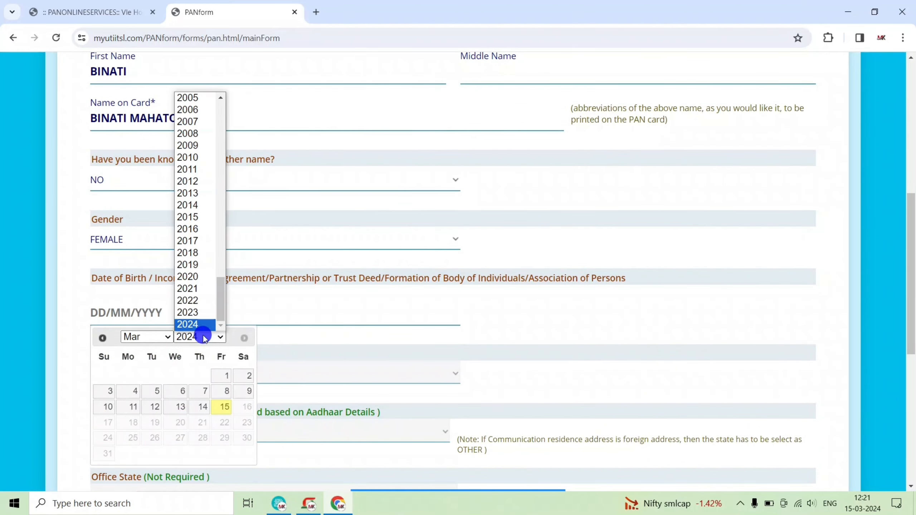
pyautogui.scroll(7, 195, 207)
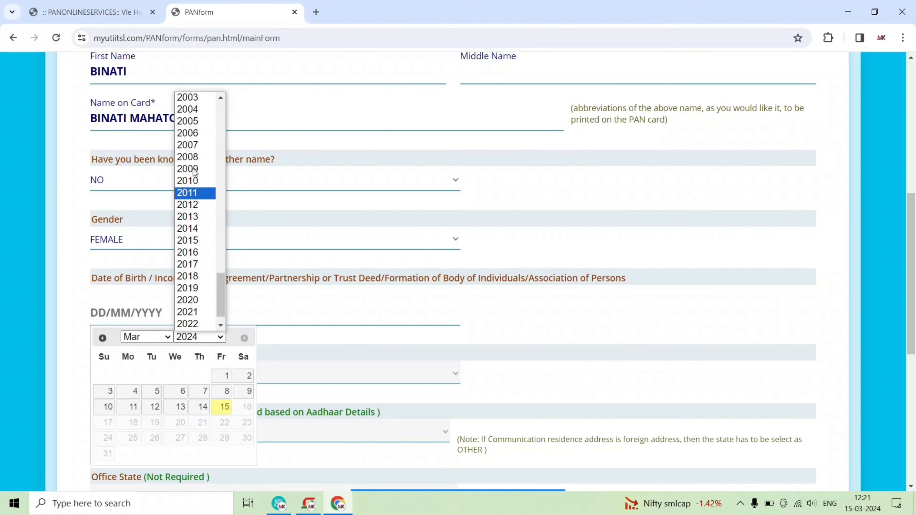
pyautogui.scroll(-6, 201, 296)
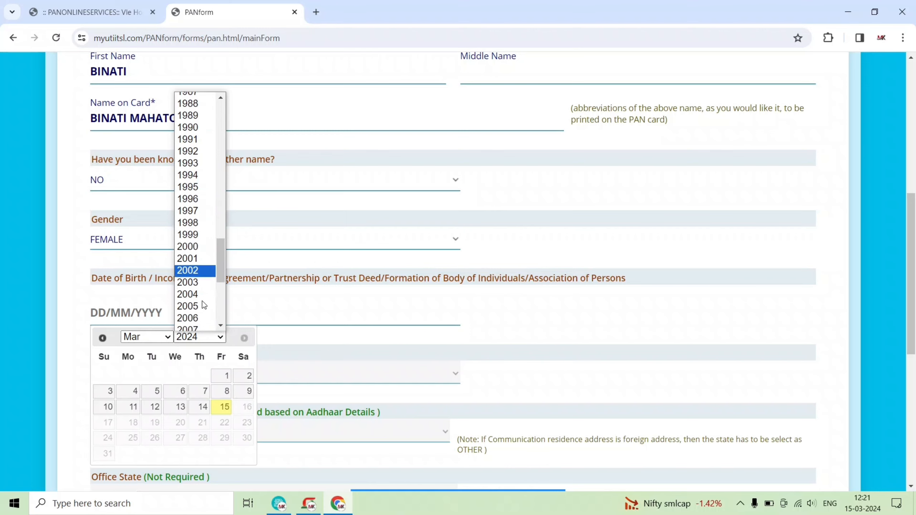
pyautogui.scroll(6, 204, 301)
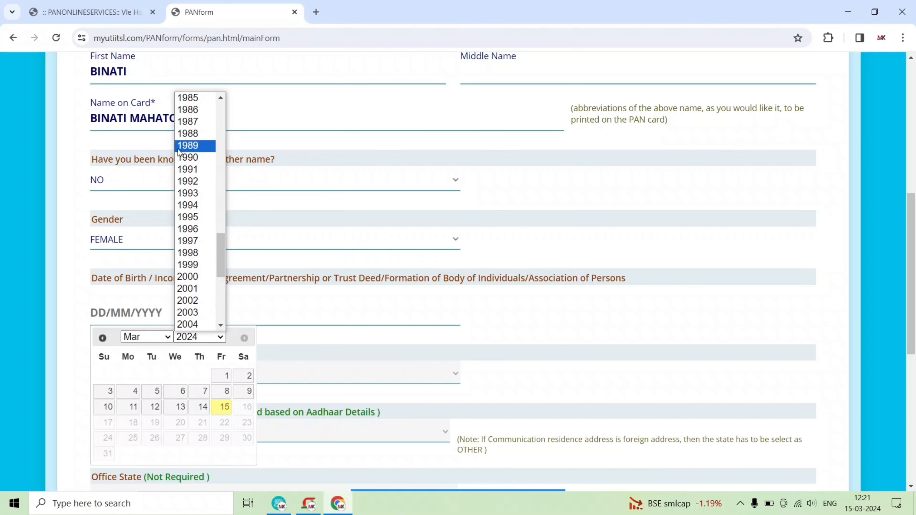
pyautogui.click(184, 229)
pyautogui.click(155, 337)
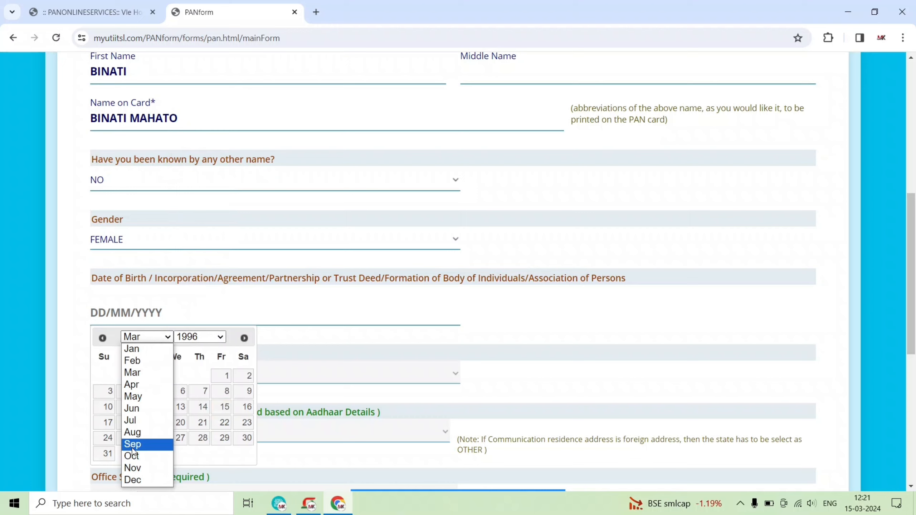
pyautogui.click(130, 469)
pyautogui.click(151, 438)
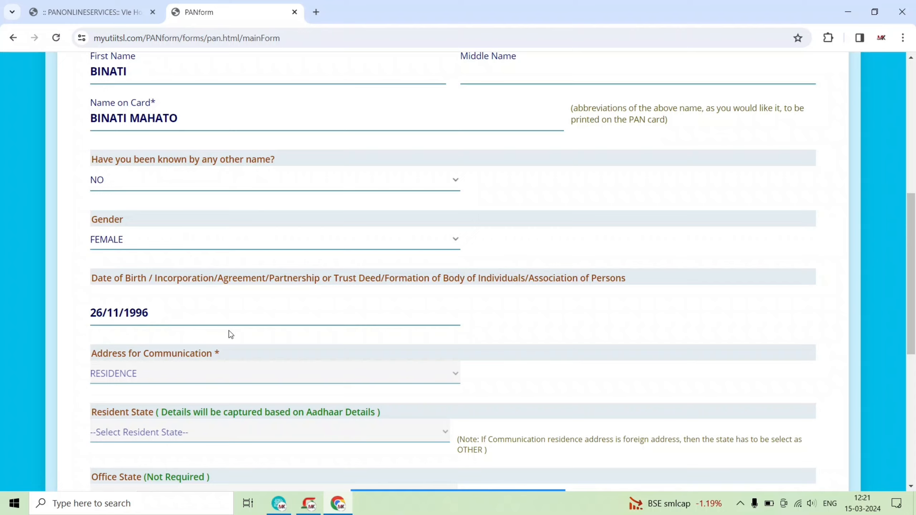
pyautogui.scroll(-5, 231, 335)
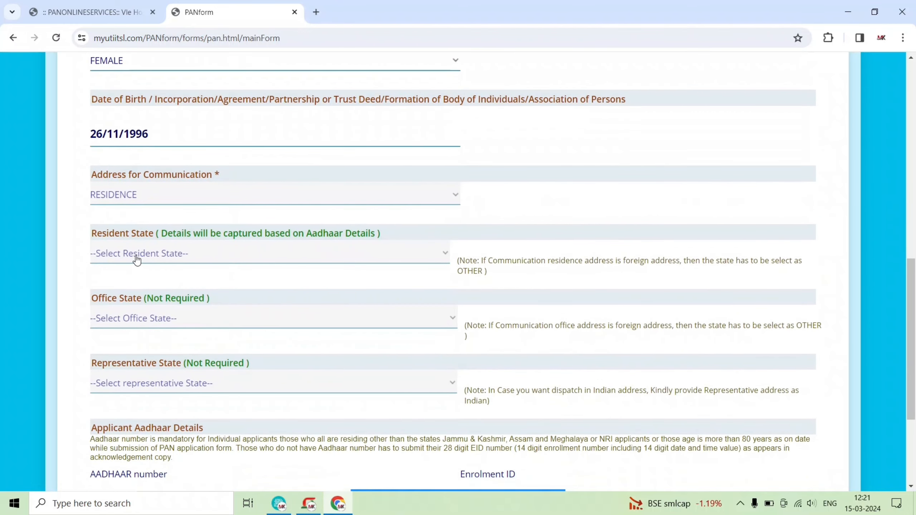
pyautogui.scroll(-2, 280, 220)
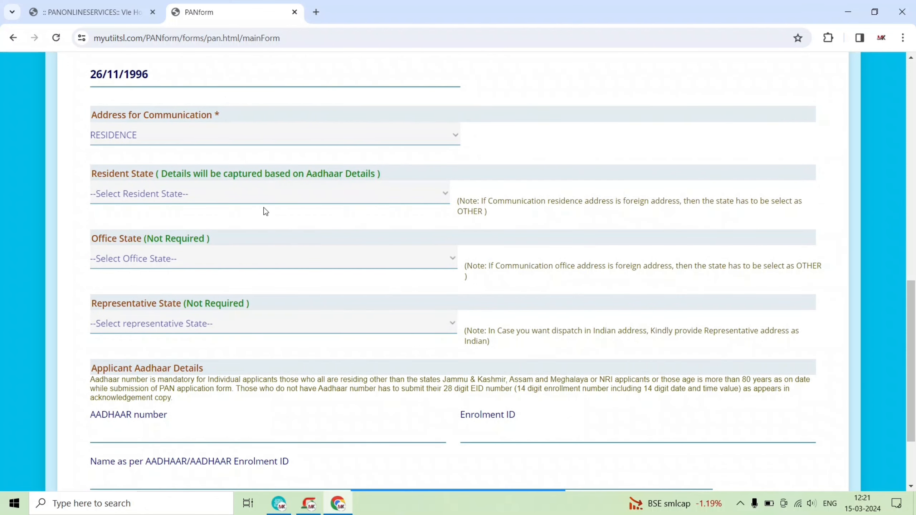
pyautogui.click(258, 198)
# Enter the applicant's Aadhaar number and confirm it in the re-entry popup
pyautogui.scroll(-2, 284, 199)
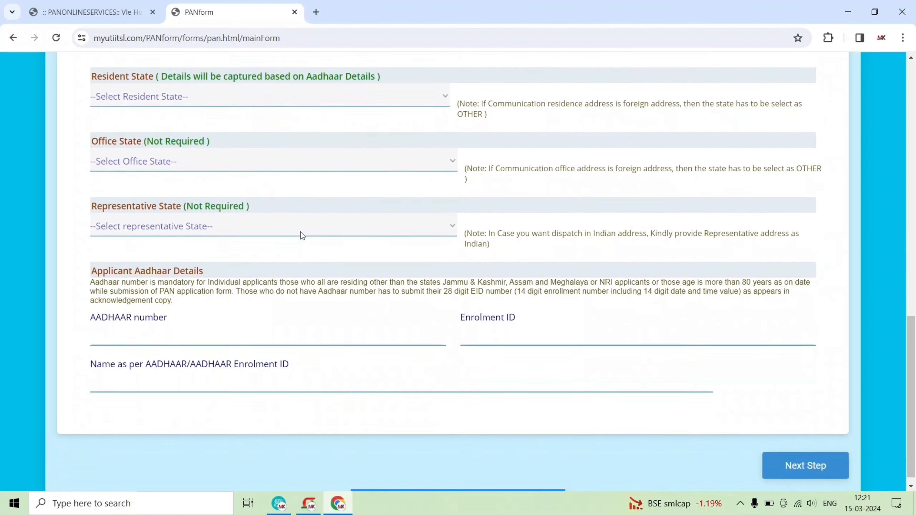
pyautogui.scroll(-2, 301, 234)
pyautogui.click(132, 320)
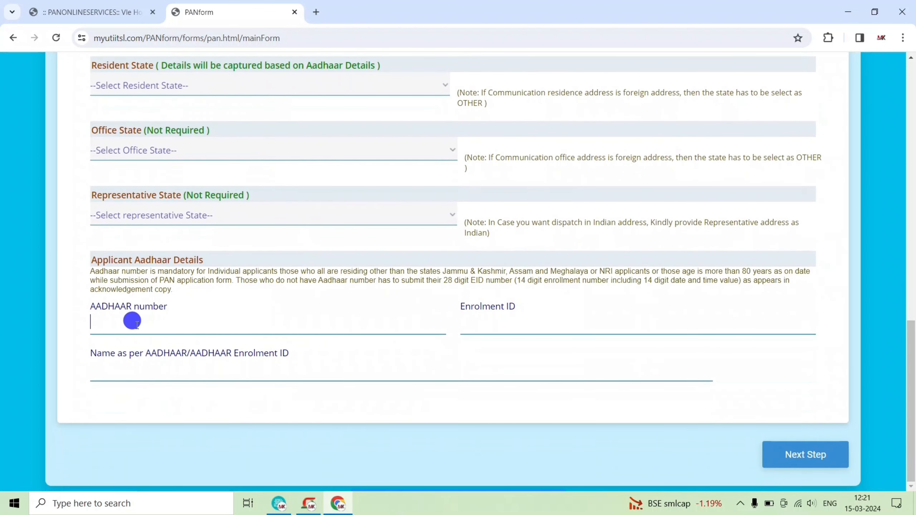
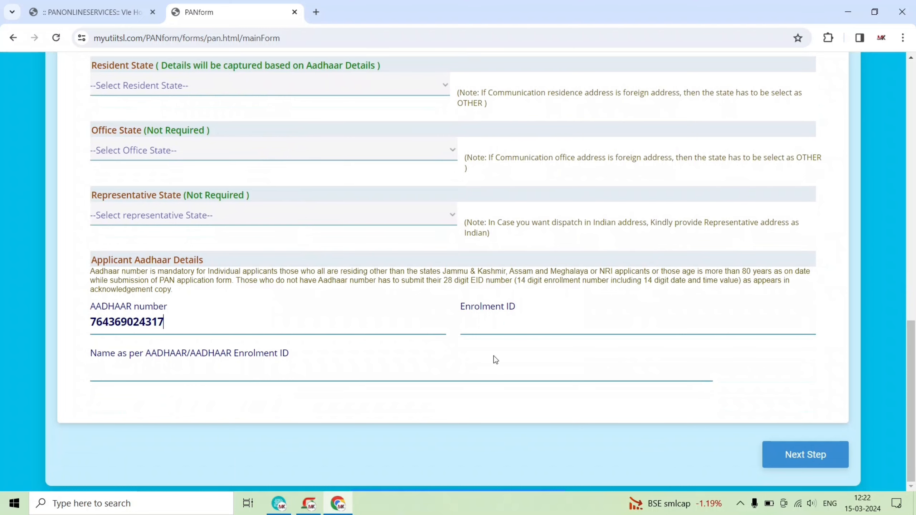
pyautogui.click(610, 372)
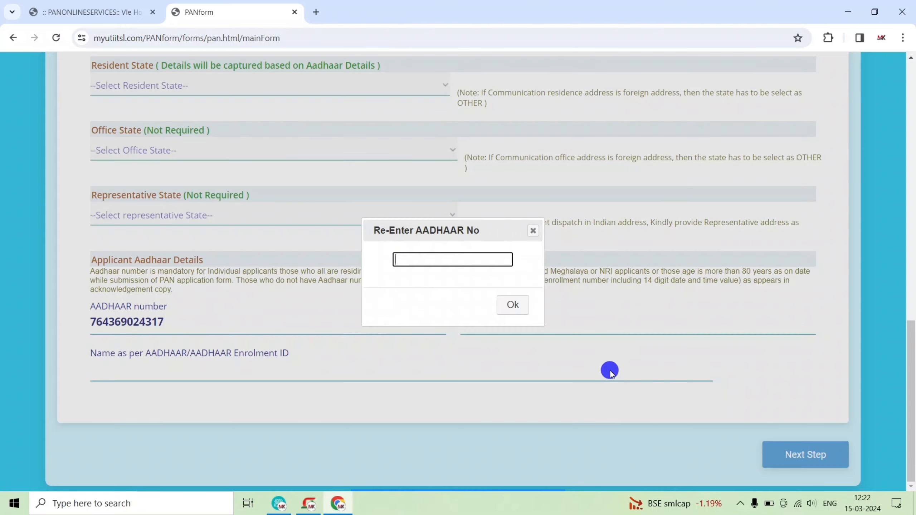
pyautogui.click(498, 309)
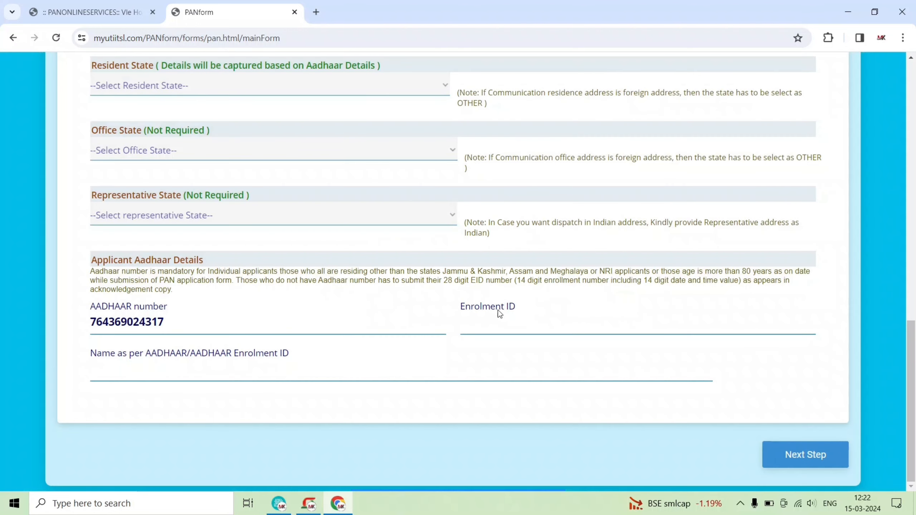
# Fill in the applicant's name as per Aadhaar, advance the form, and proceed to fee payment
pyautogui.click(436, 361)
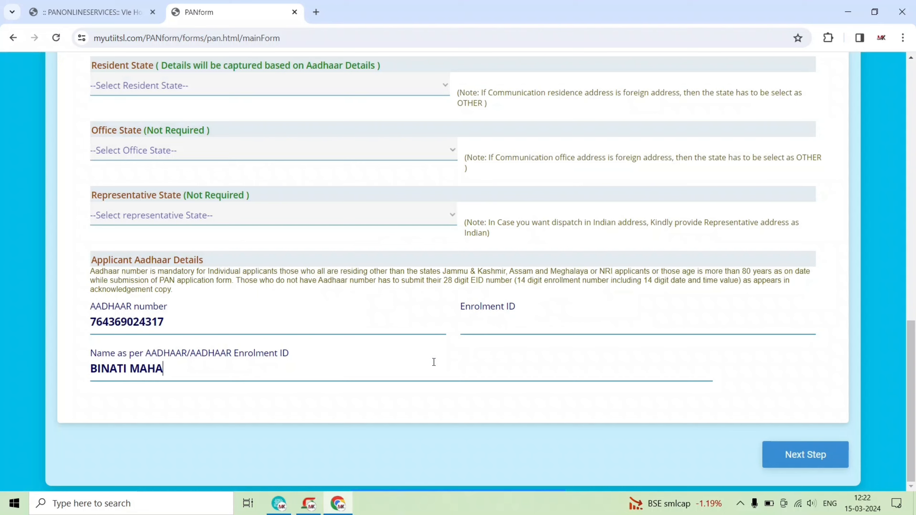
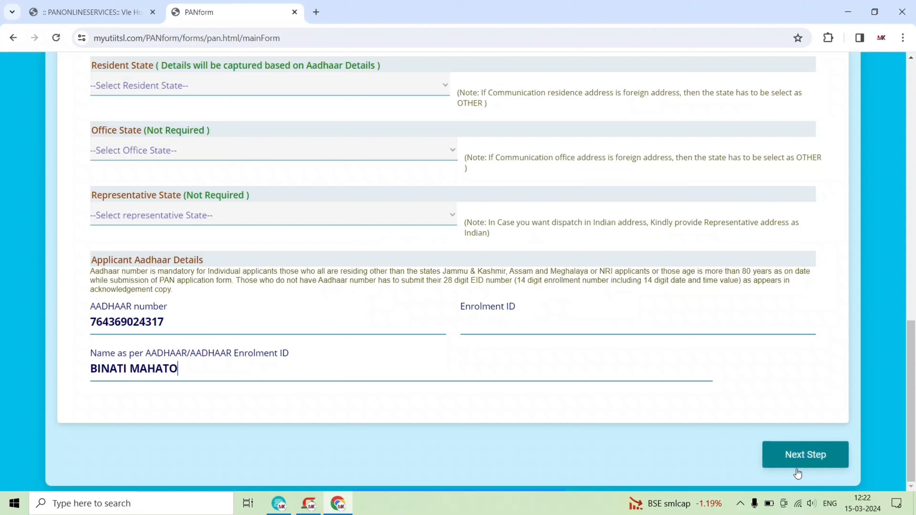
pyautogui.click(815, 468)
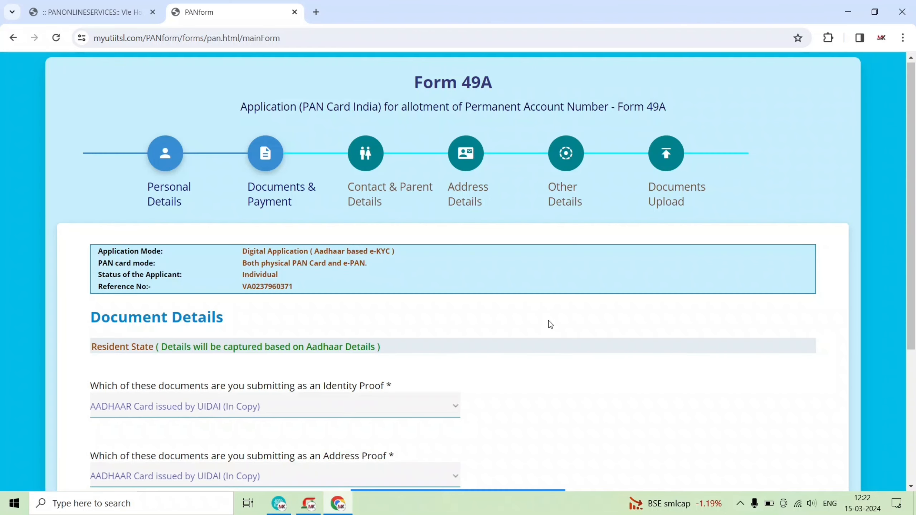
pyautogui.scroll(-5, 549, 322)
pyautogui.click(796, 458)
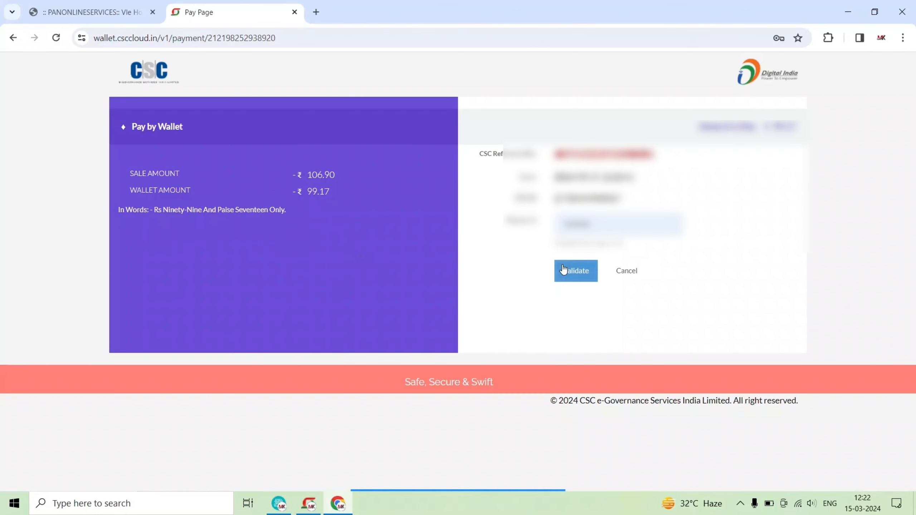
# Validate the CSC wallet payment, enter the wallet PIN, and pay ₹99.17
pyautogui.click(564, 271)
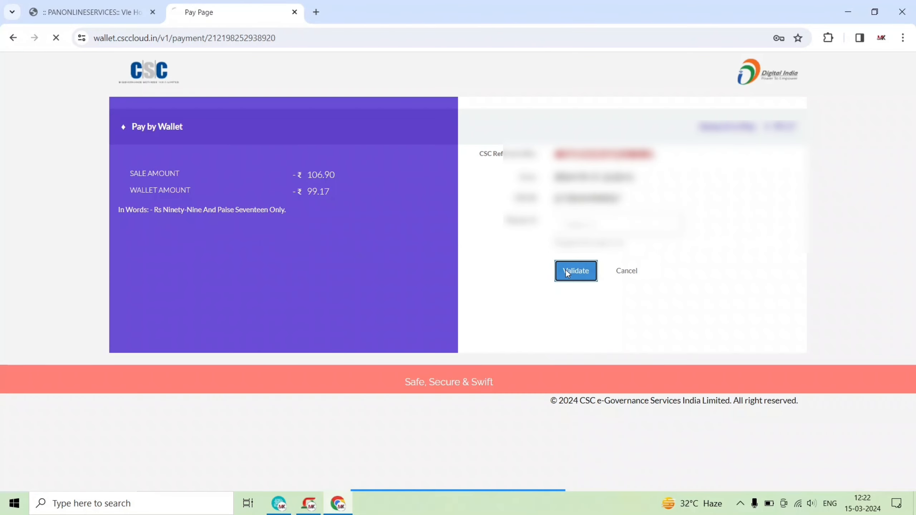
pyautogui.click(614, 224)
pyautogui.click(614, 224)
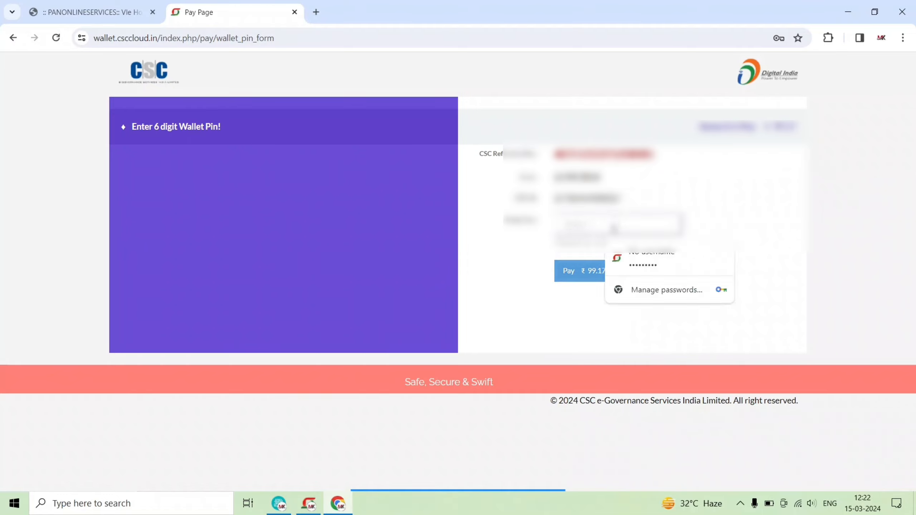
pyautogui.write('•••')
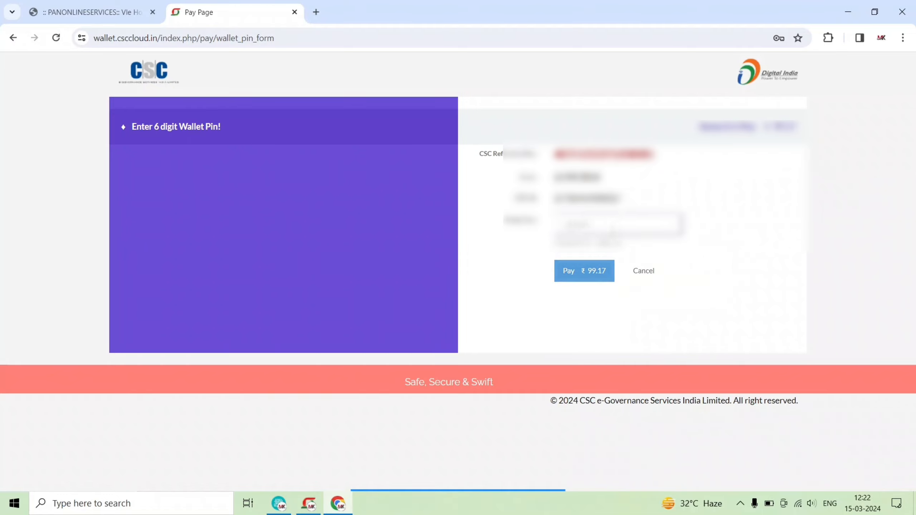
pyautogui.click(605, 274)
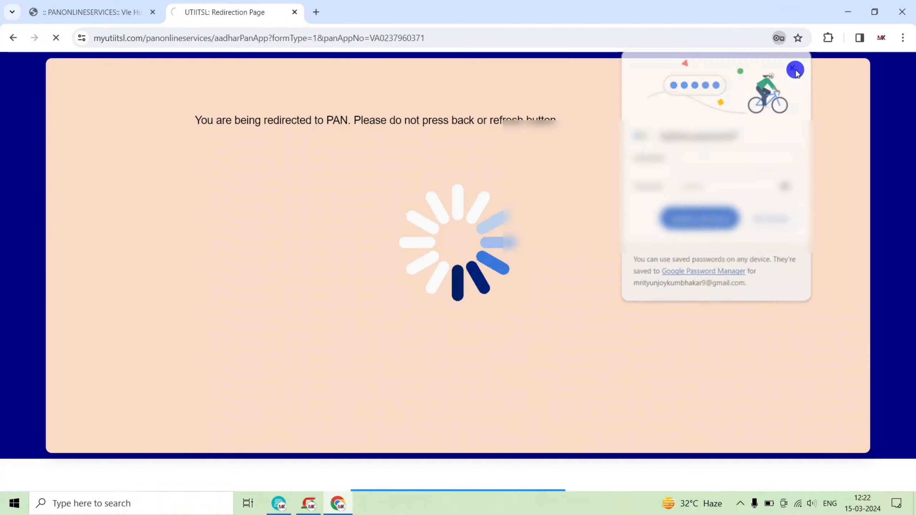
# Decline saving the password, dismiss the Aadhaar notice, and set the ISD code to INDIA
pyautogui.click(796, 69)
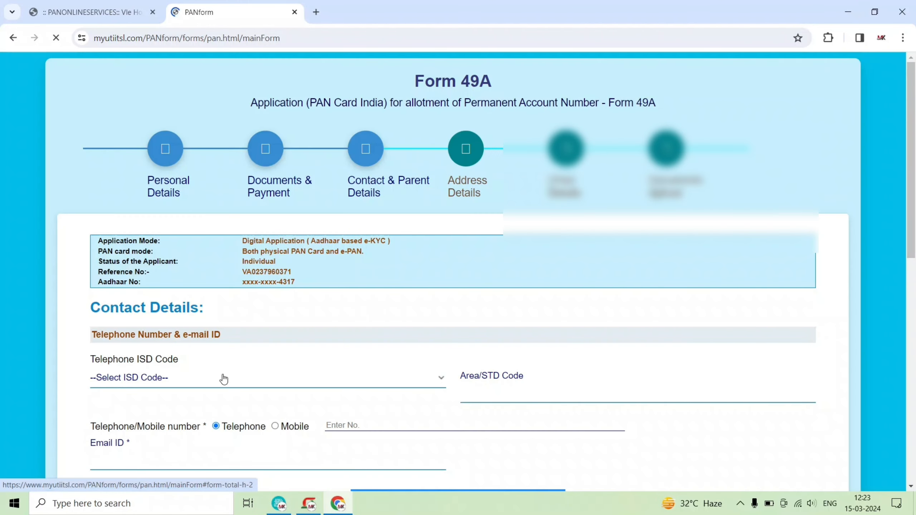
pyautogui.click(224, 379)
pyautogui.scroll(-10, 202, 303)
pyautogui.scroll(-6, 235, 304)
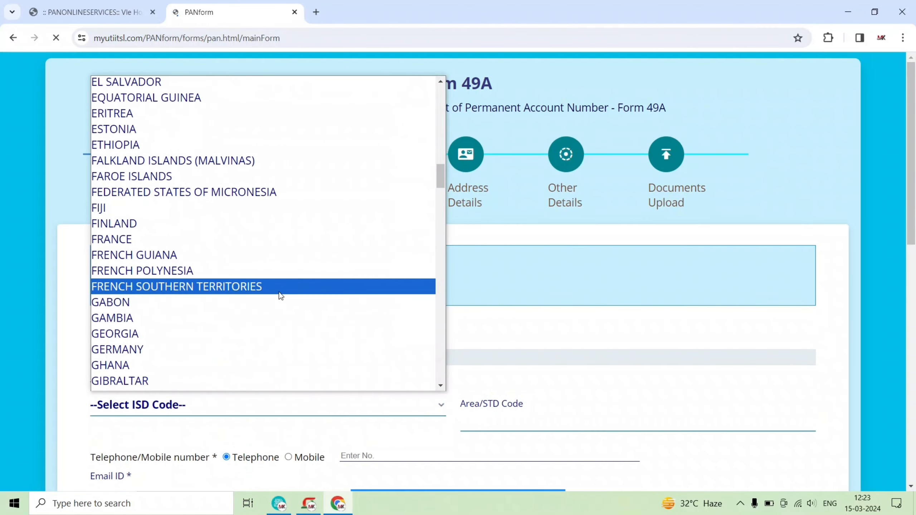
pyautogui.click(512, 326)
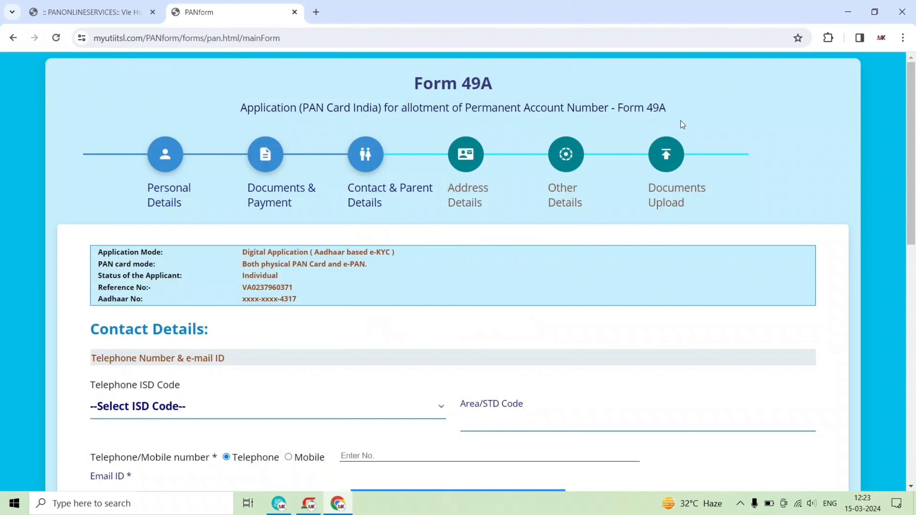
pyautogui.click(166, 415)
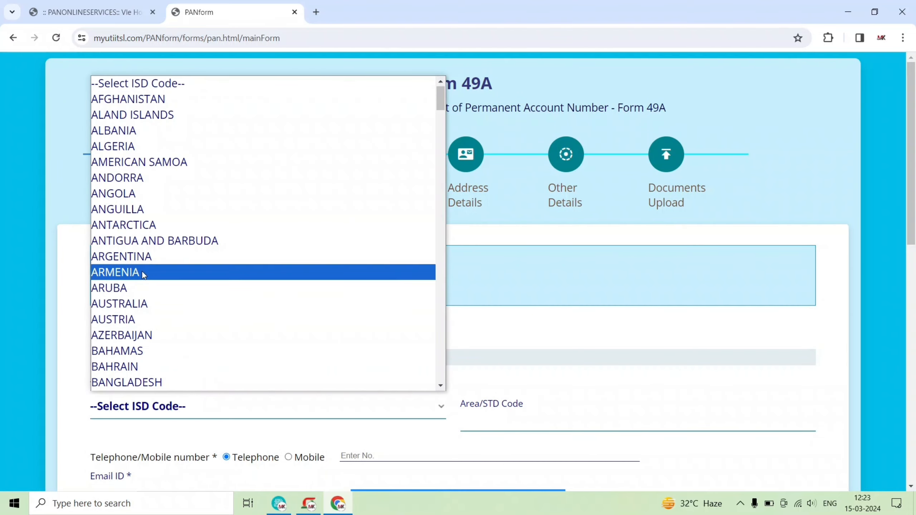
pyautogui.scroll(-12, 144, 281)
pyautogui.scroll(-10, 141, 276)
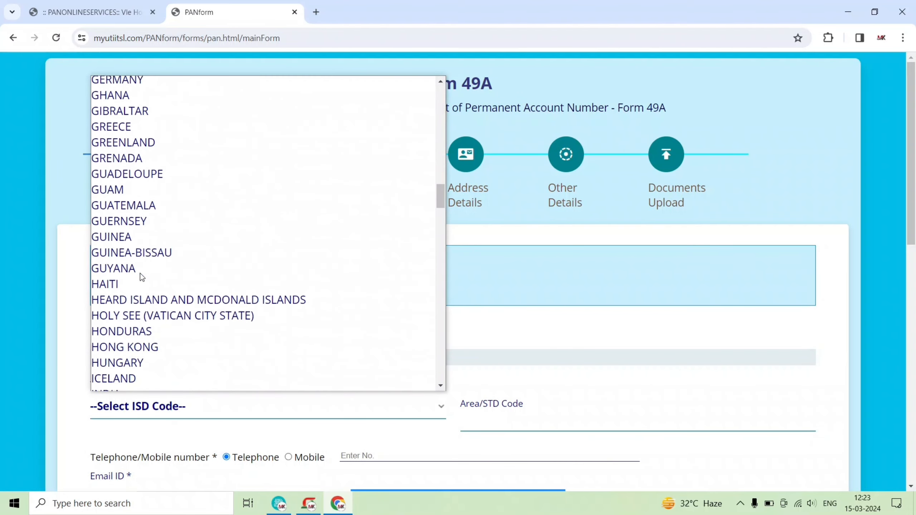
pyautogui.scroll(-5, 130, 273)
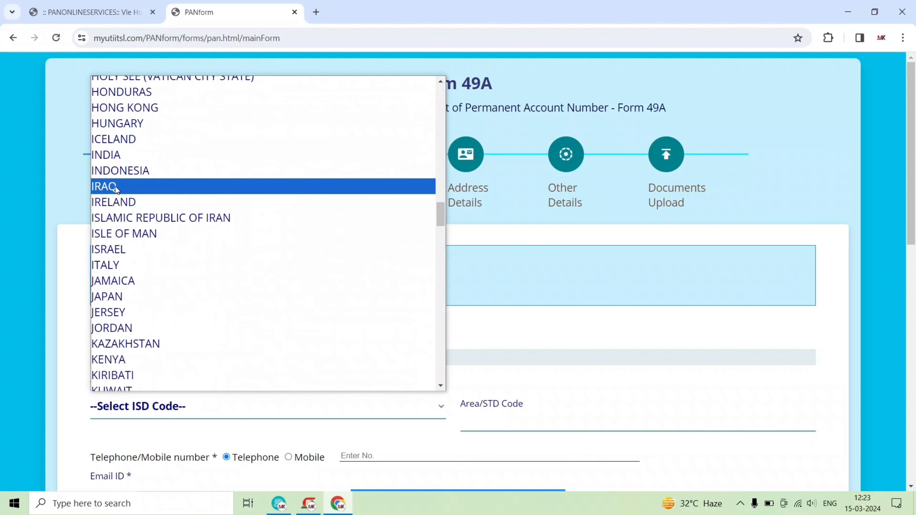
pyautogui.click(110, 155)
# Choose Mobile, enter the applicant's mobile number, and fill in the saved e-mail address
pyautogui.scroll(-3, 464, 392)
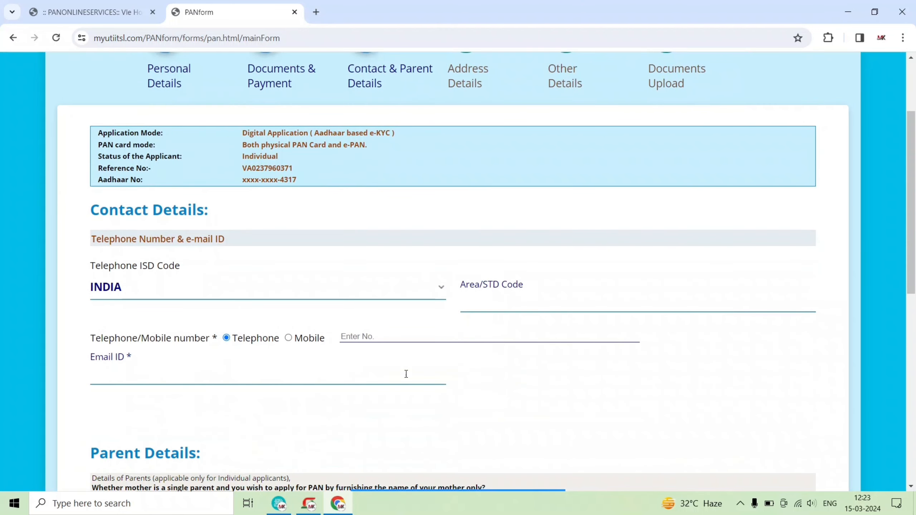
pyautogui.click(290, 342)
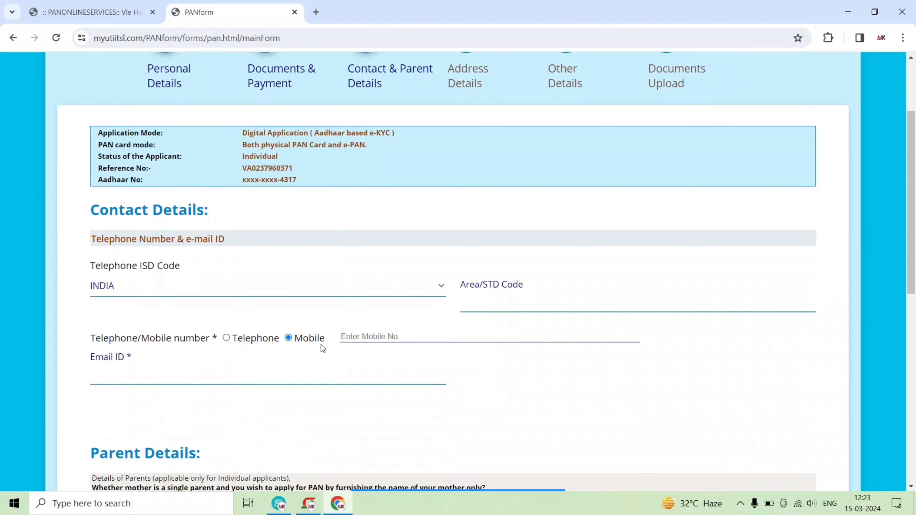
pyautogui.click(356, 337)
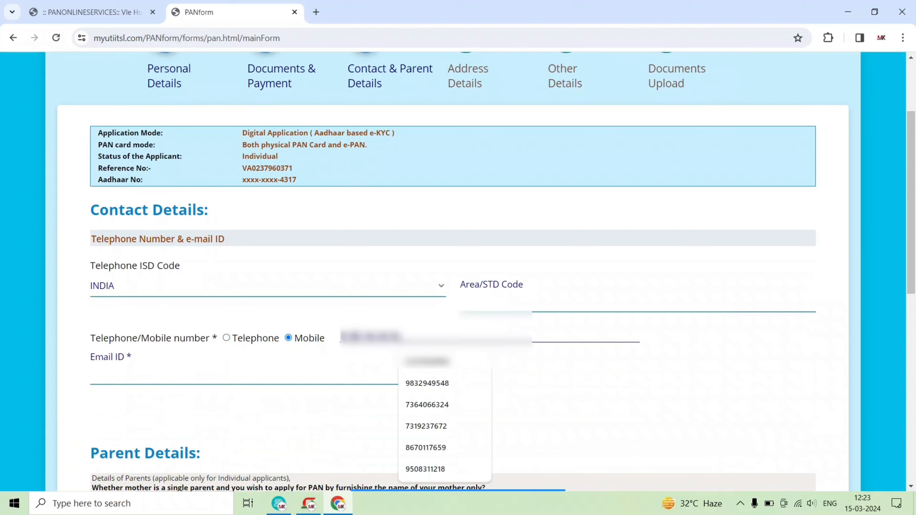
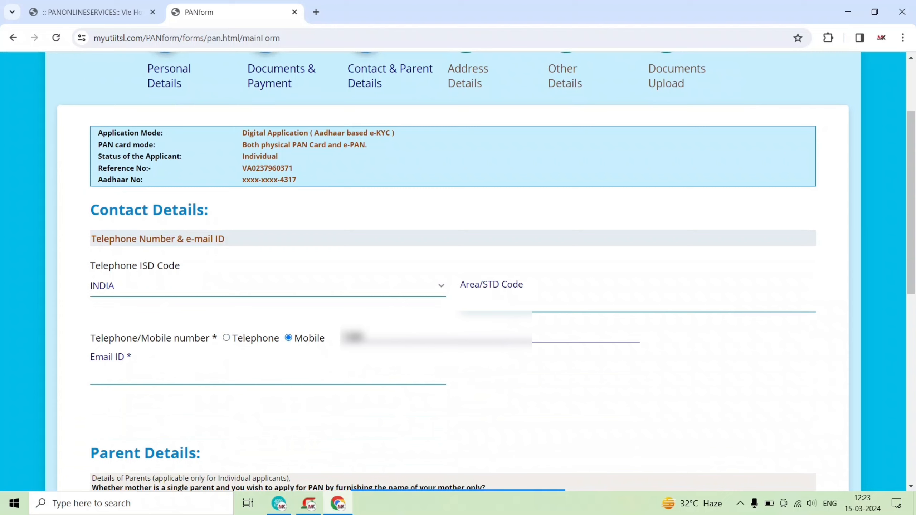
pyautogui.click(140, 375)
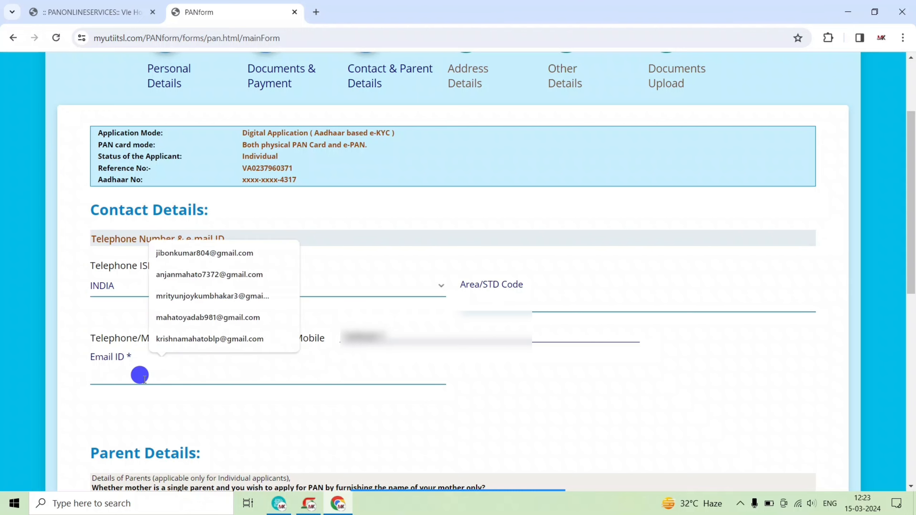
pyautogui.click(194, 252)
pyautogui.scroll(-5, 247, 416)
pyautogui.scroll(-1, 121, 378)
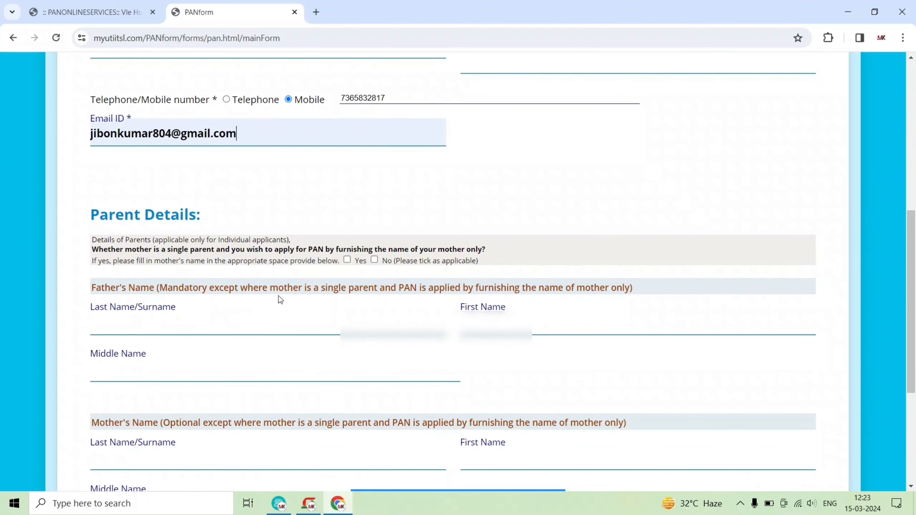
# Answer No to single mother, enter the father's surname and first name, and go to Next Step
pyautogui.click(376, 261)
pyautogui.click(255, 331)
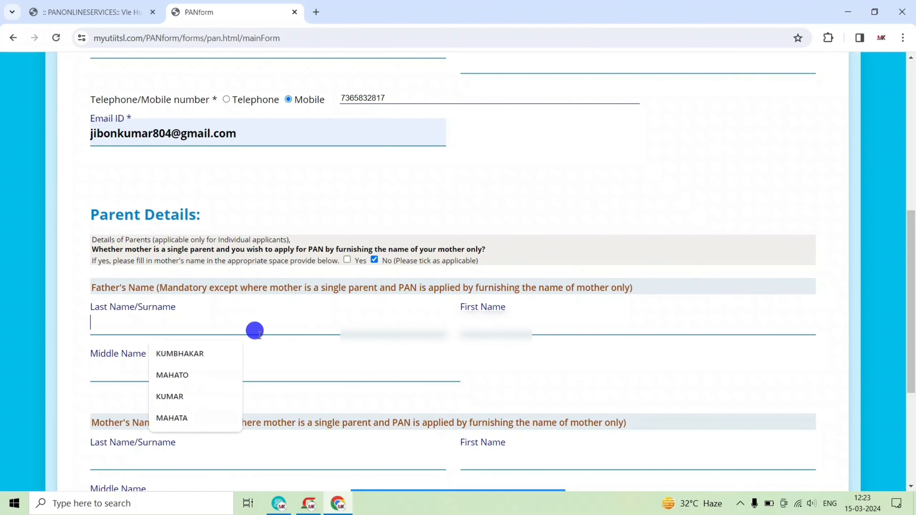
pyautogui.click(206, 379)
pyautogui.click(542, 306)
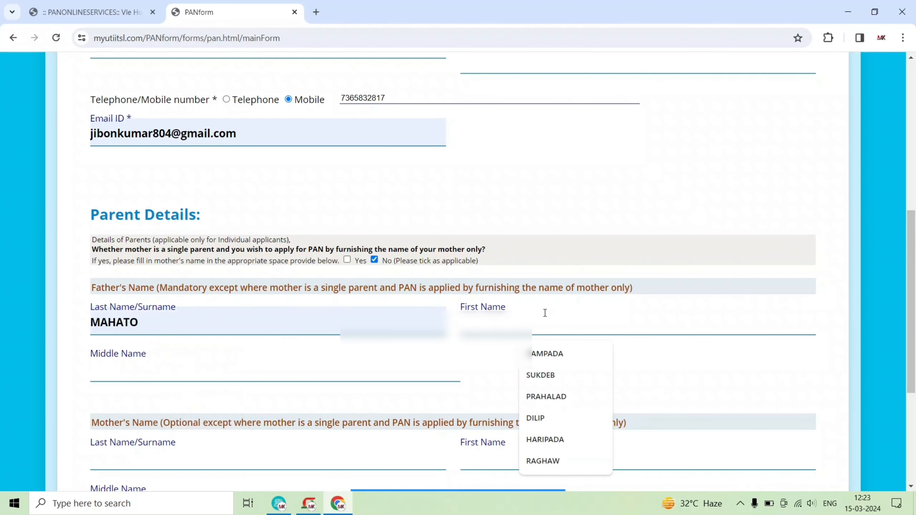
pyautogui.write('A')
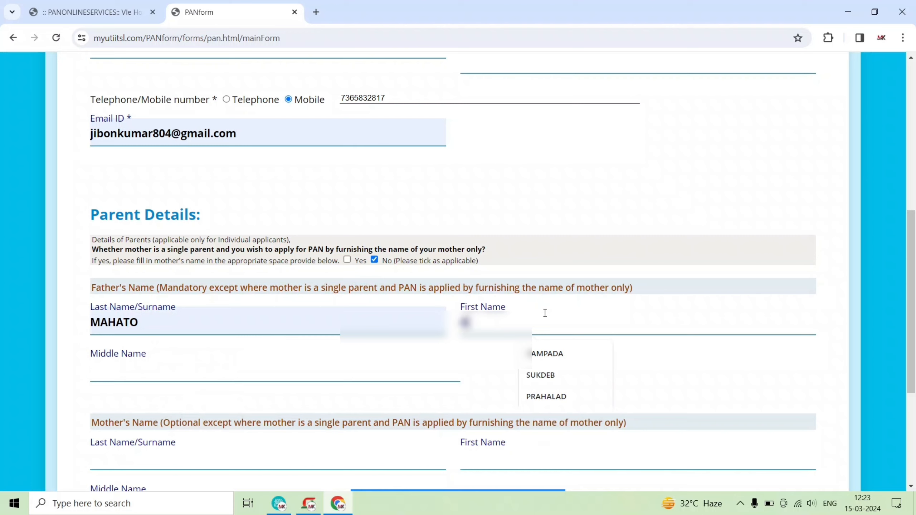
pyautogui.write('NAN')
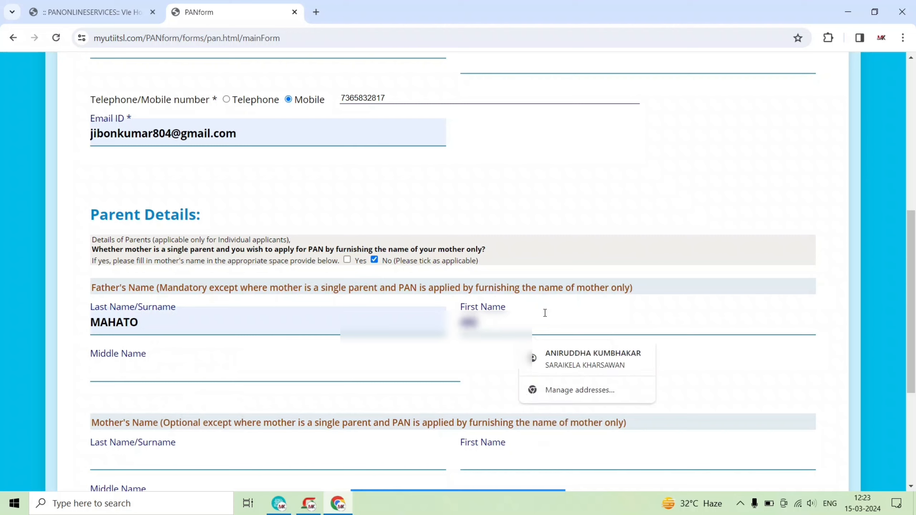
pyautogui.write('DA')
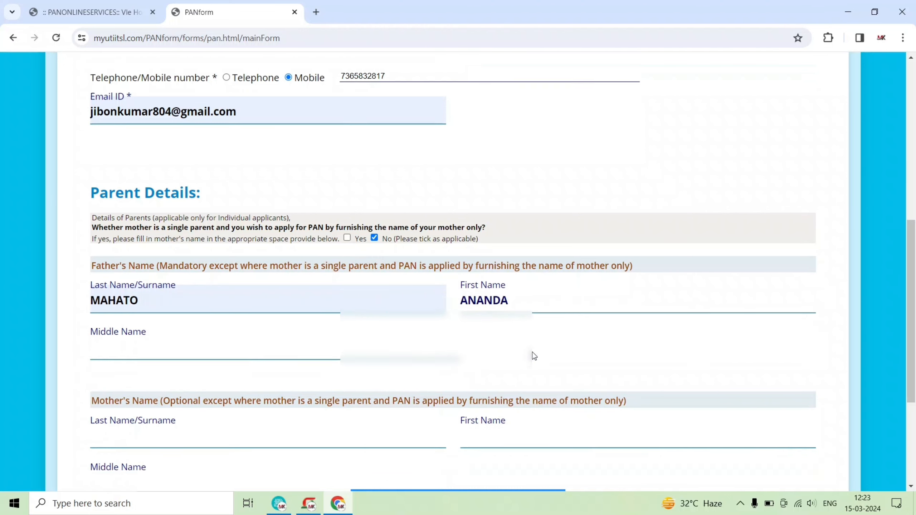
pyautogui.scroll(-5, 532, 352)
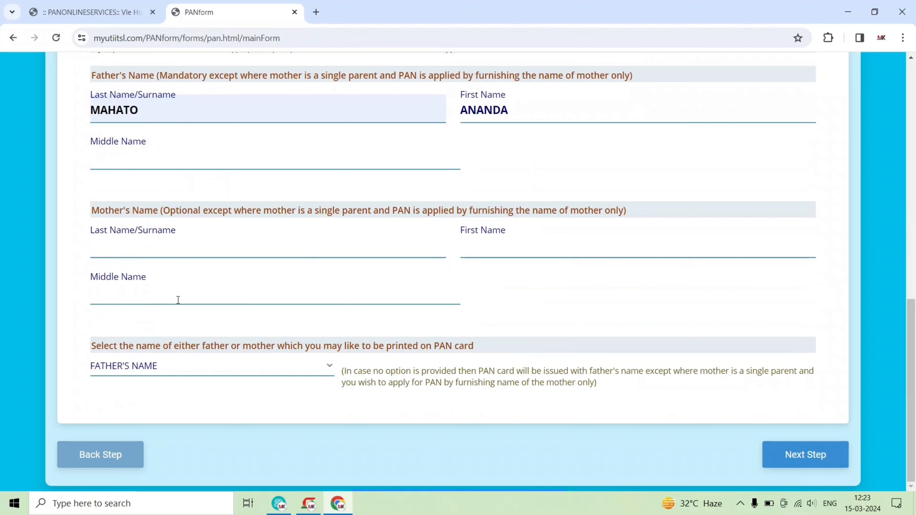
pyautogui.click(791, 458)
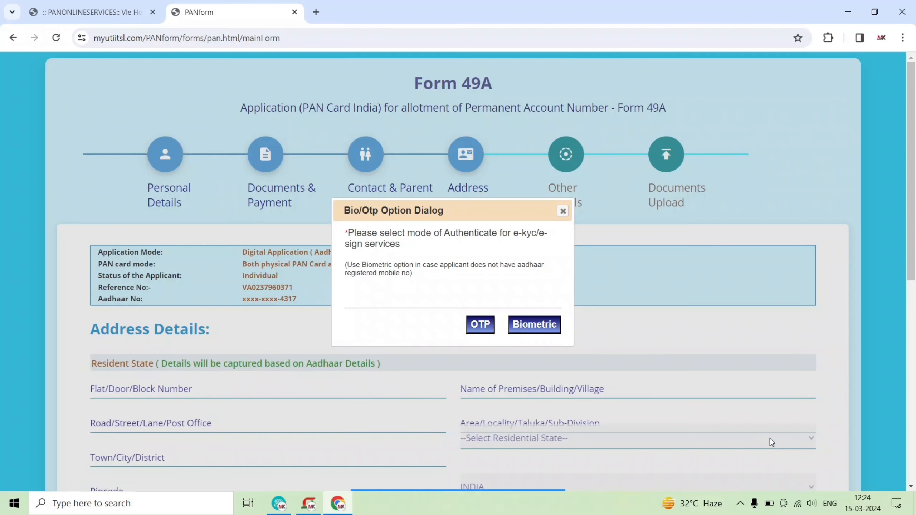
# Choose Biometric authentication for e-KYC and acknowledge the device-discovery alerts
pyautogui.click(528, 329)
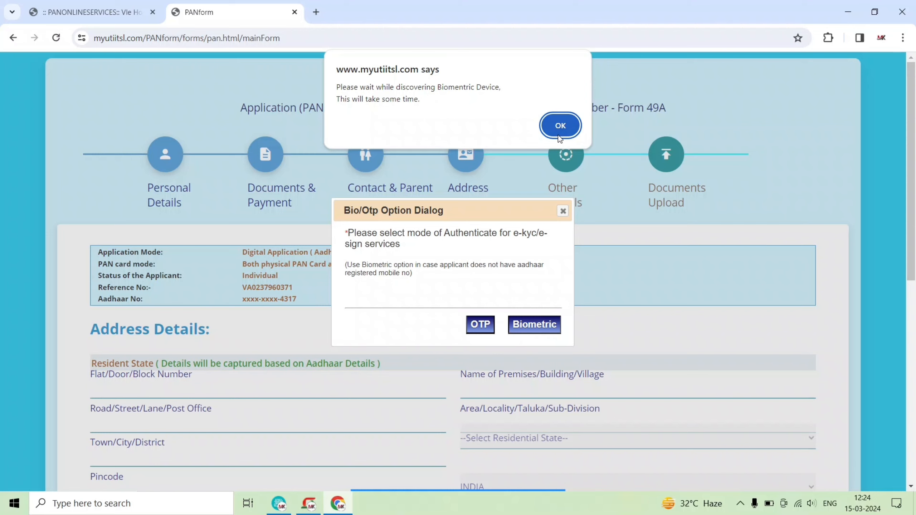
pyautogui.click(556, 133)
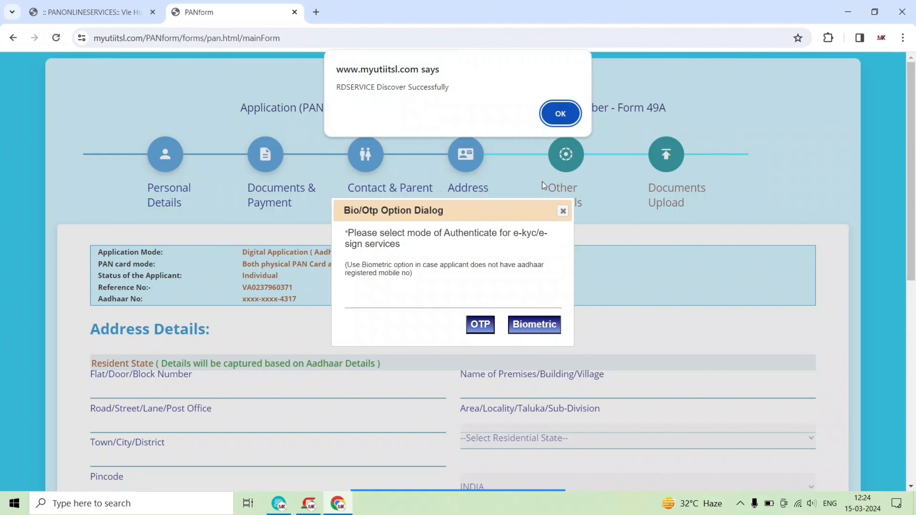
pyautogui.click(555, 123)
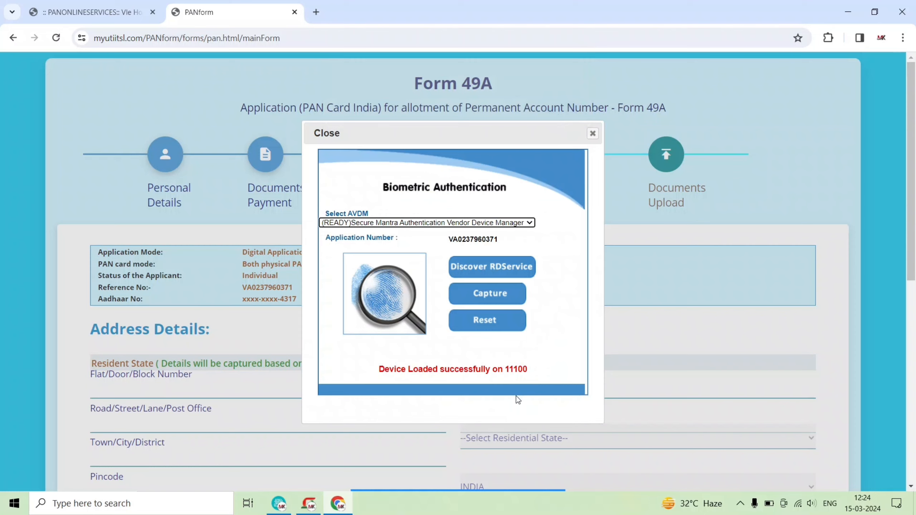
# Capture the applicant's fingerprint, give Aadhaar e-KYC consent, and submit the authentication
pyautogui.click(485, 300)
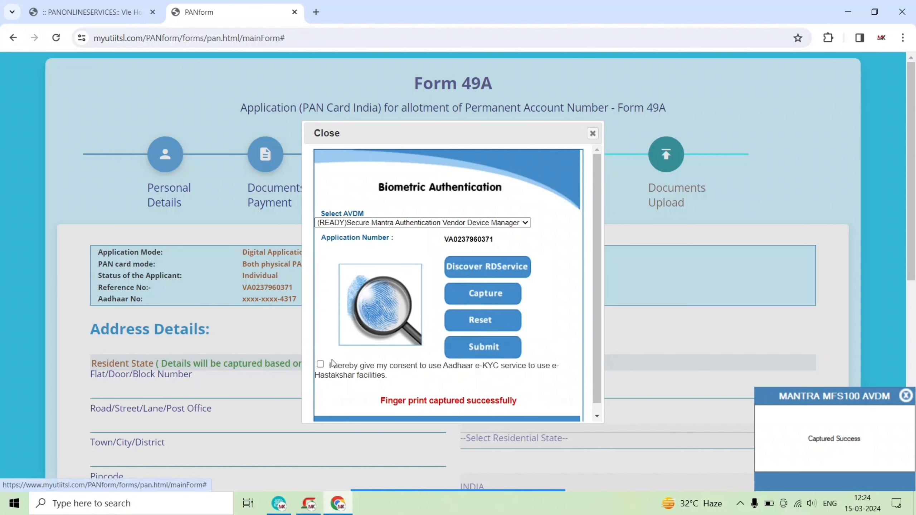
pyautogui.click(321, 363)
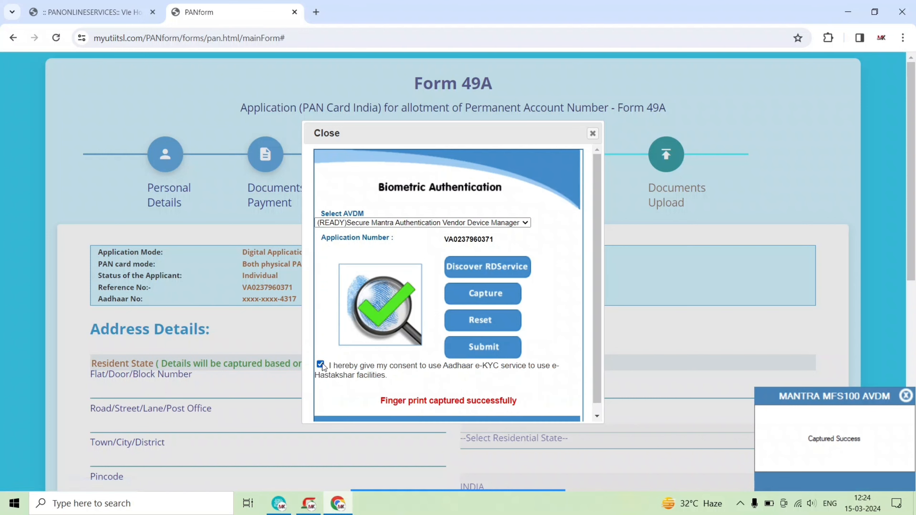
pyautogui.click(487, 339)
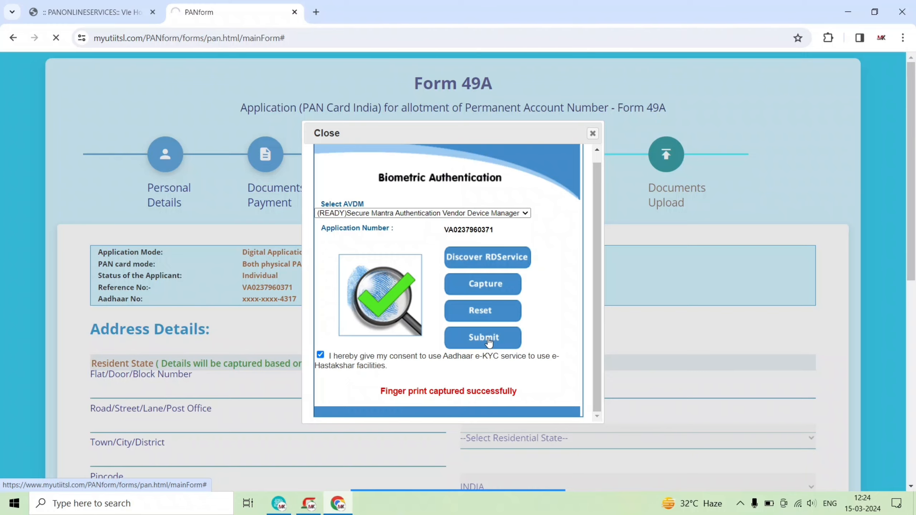
pyautogui.click(490, 341)
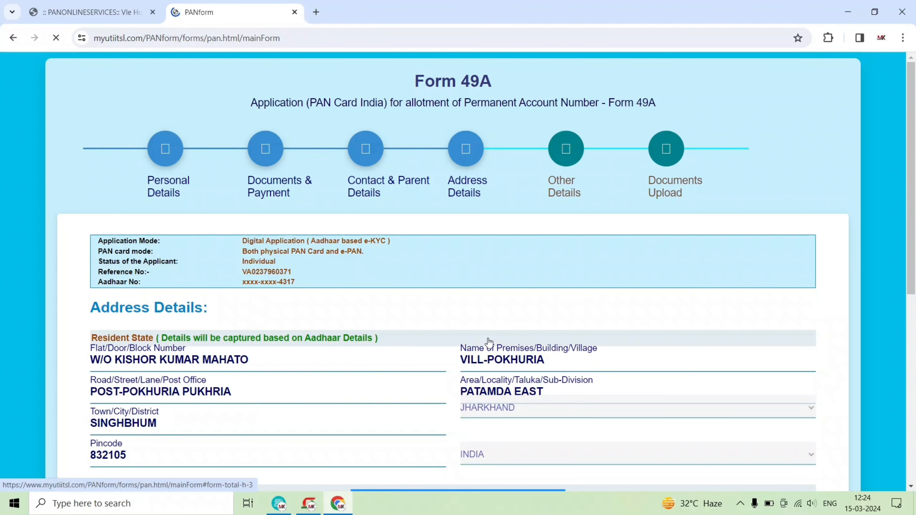
# Set Source of Income to No Income and continue to the Other Details step
pyautogui.scroll(-3, 490, 341)
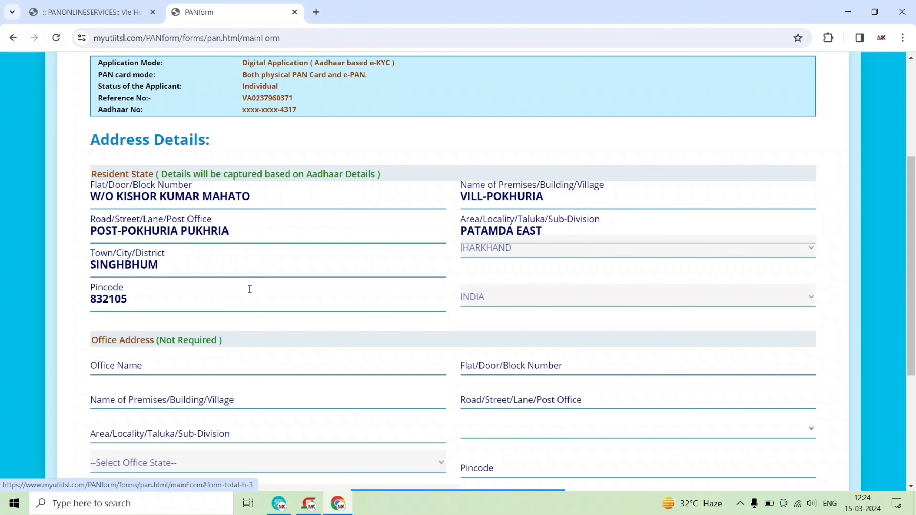
pyautogui.scroll(-5, 250, 289)
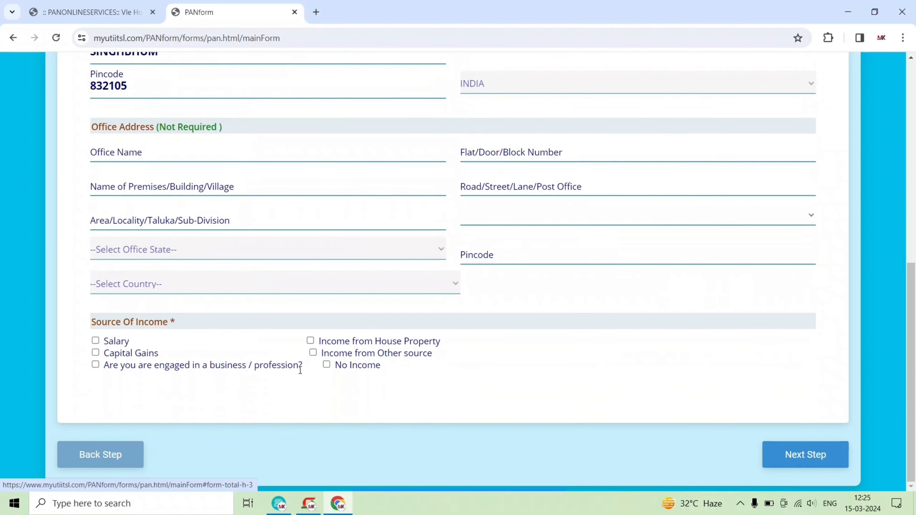
pyautogui.click(327, 364)
pyautogui.click(588, 312)
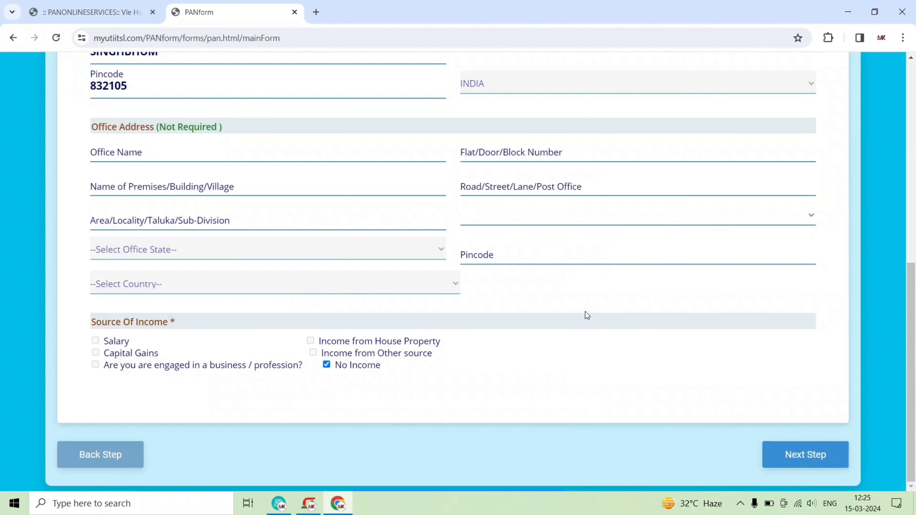
pyautogui.click(817, 463)
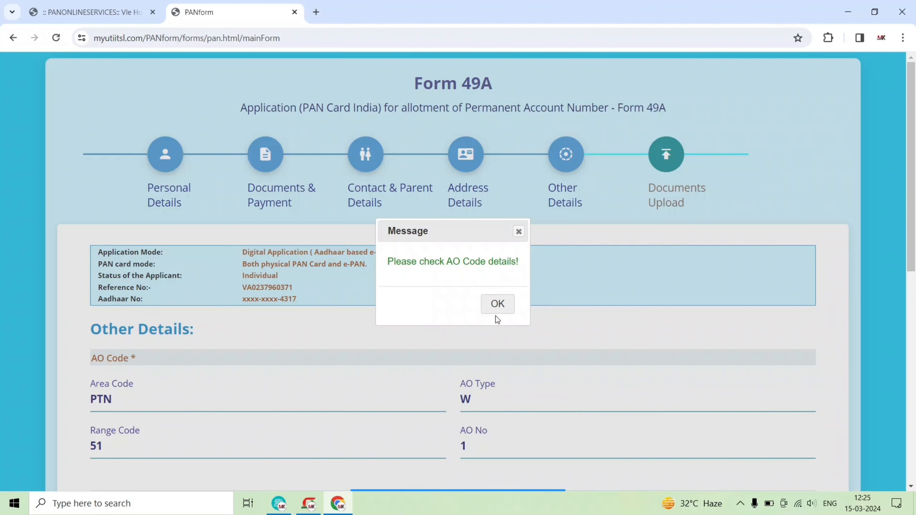
# Set declaration capacity to HIMSELF/HERSELF and verification place to DIGARDIH, then continue to Documents Upload
pyautogui.click(498, 311)
pyautogui.scroll(-8, 474, 357)
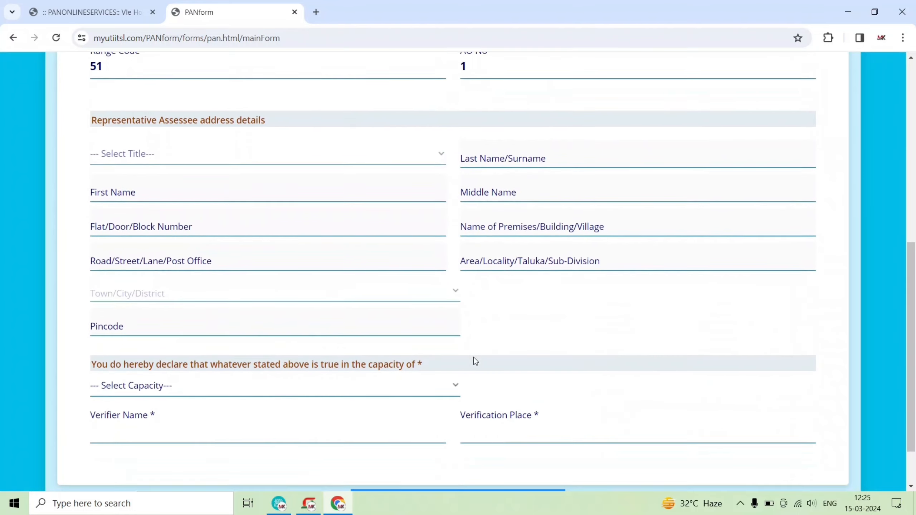
pyautogui.scroll(-2, 474, 360)
pyautogui.click(96, 327)
pyautogui.click(134, 363)
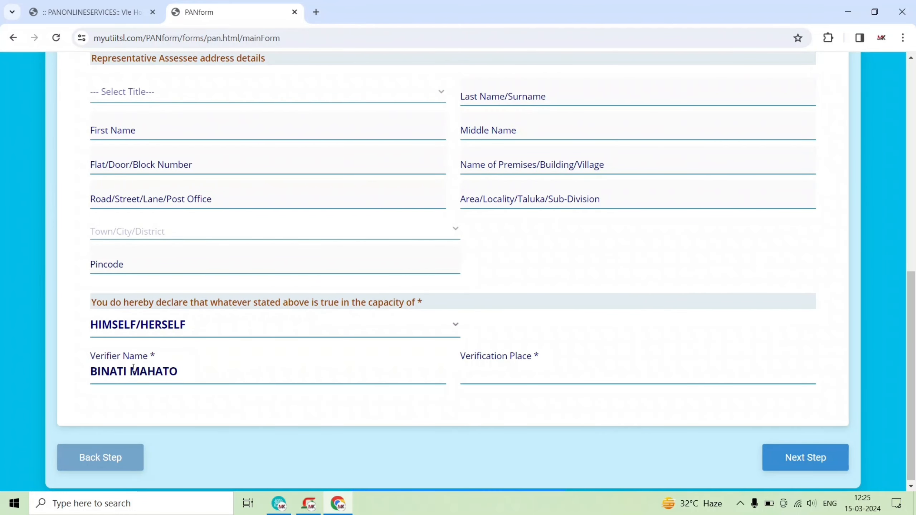
pyautogui.click(461, 375)
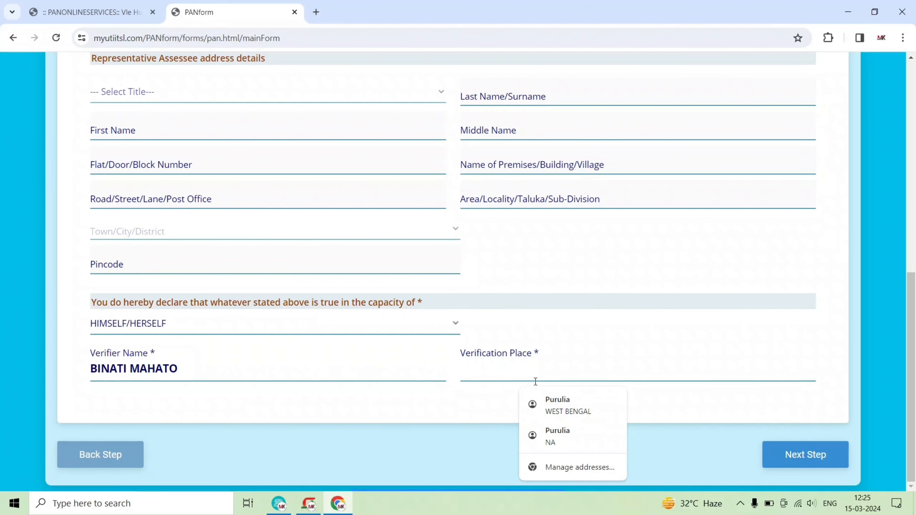
pyautogui.write('DIG')
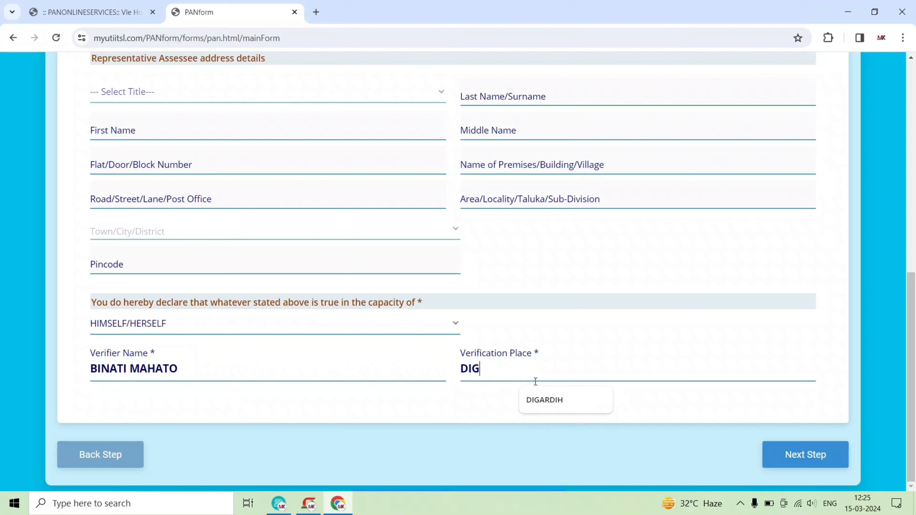
pyautogui.write('ARDIH')
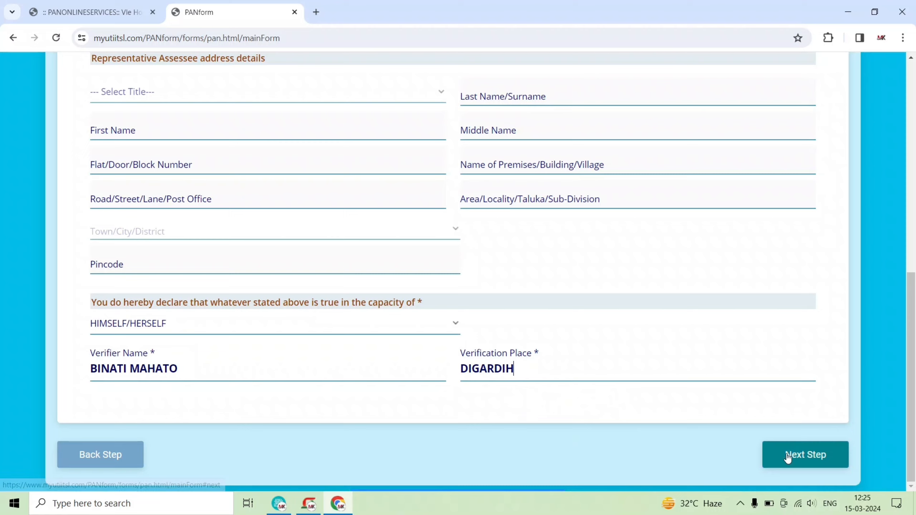
pyautogui.click(809, 457)
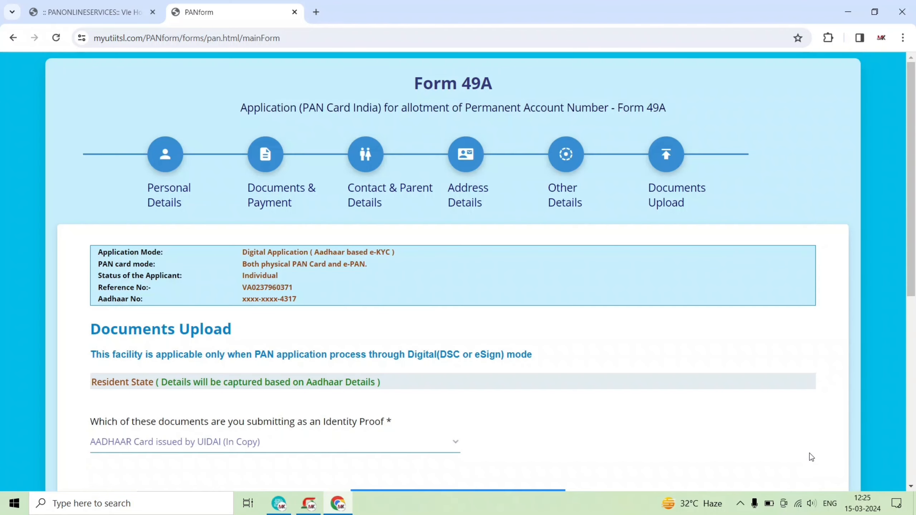
# Review the Aadhaar proofs on the Documents Upload page and submit the application for e-Sign
pyautogui.scroll(-10, 610, 324)
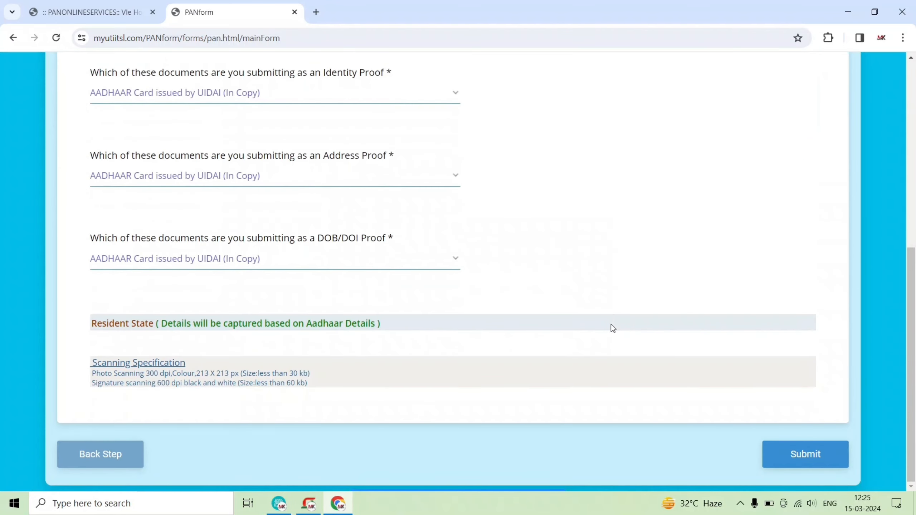
pyautogui.scroll(3, 303, 281)
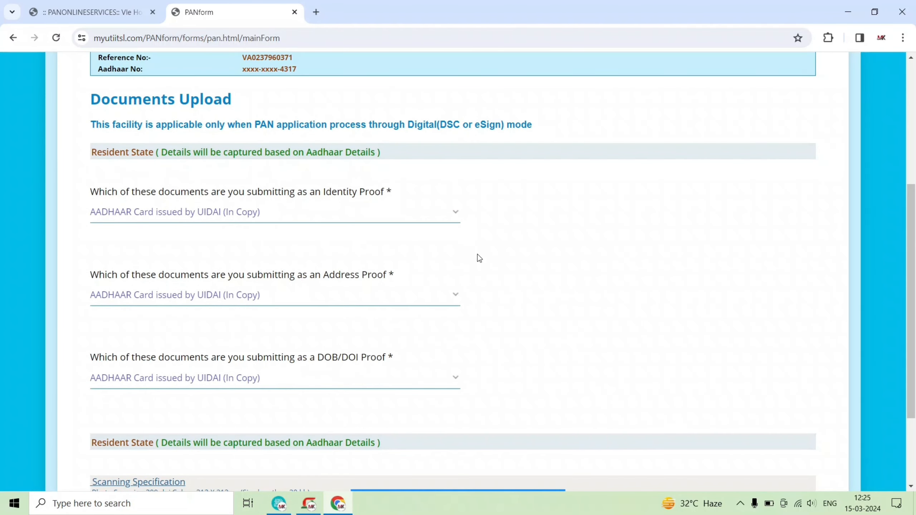
pyautogui.scroll(-3, 479, 257)
pyautogui.click(792, 458)
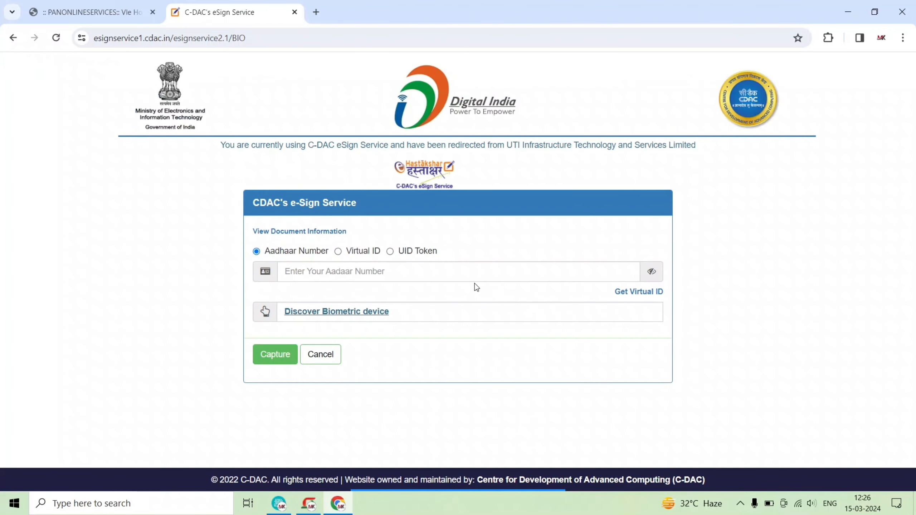
# Enter the applicant's Aadhaar number and reveal it as plain digits
pyautogui.click(470, 272)
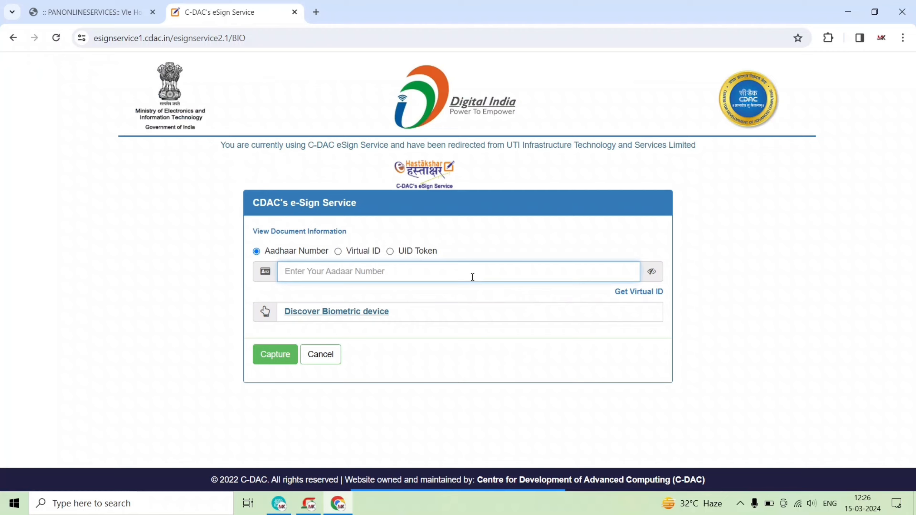
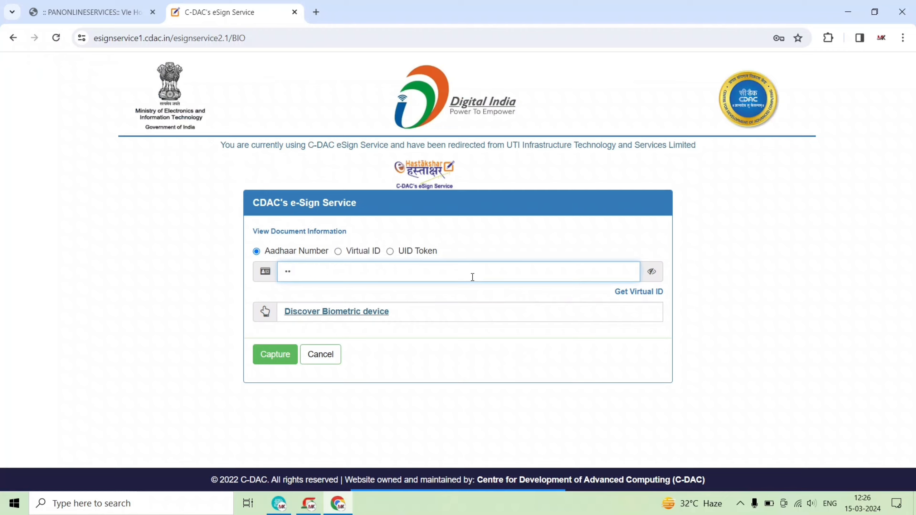
pyautogui.click(653, 275)
pyautogui.click(654, 275)
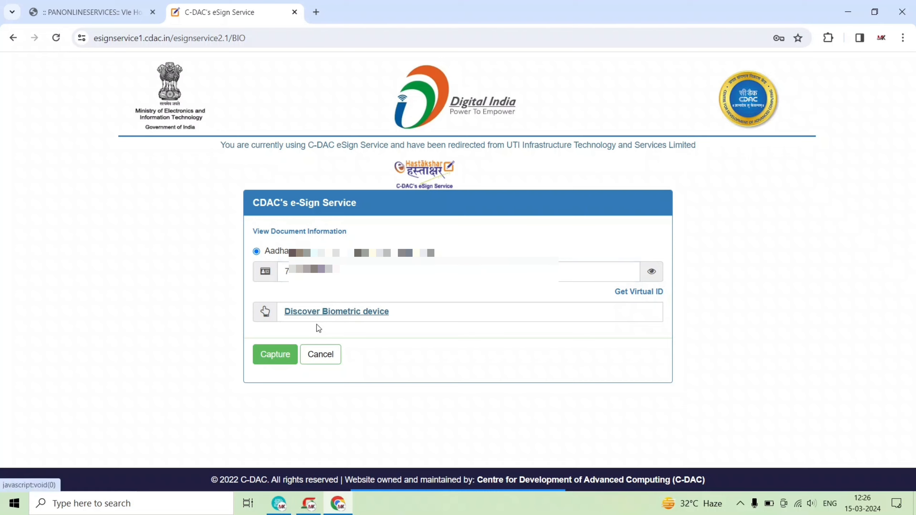
# Detect the fingerprint scanner, capture the fingerprint, give consent, and submit the signing request
pyautogui.click(303, 312)
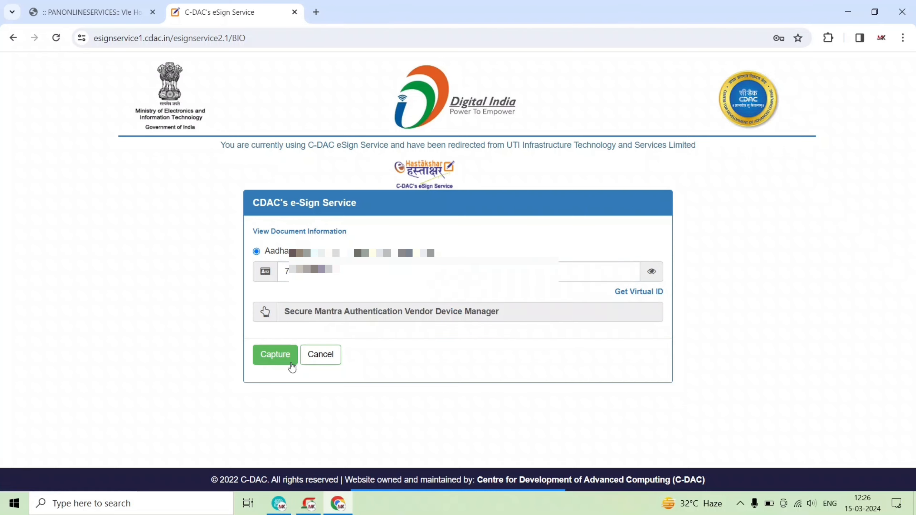
pyautogui.click(273, 358)
pyautogui.click(273, 358)
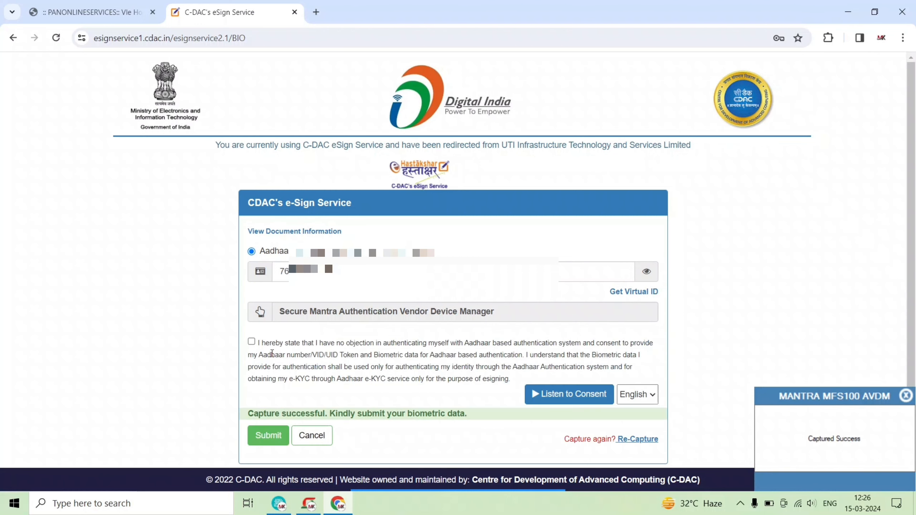
pyautogui.click(251, 342)
pyautogui.scroll(-2, 428, 410)
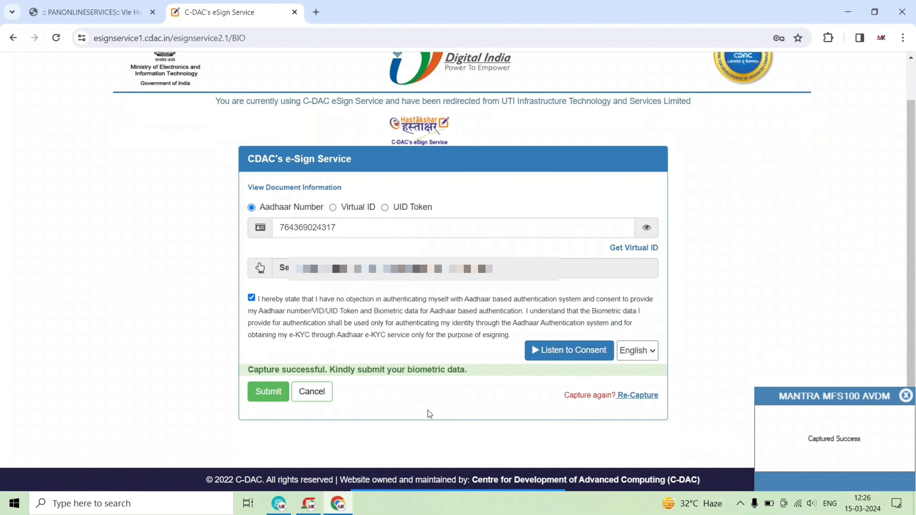
pyautogui.click(267, 392)
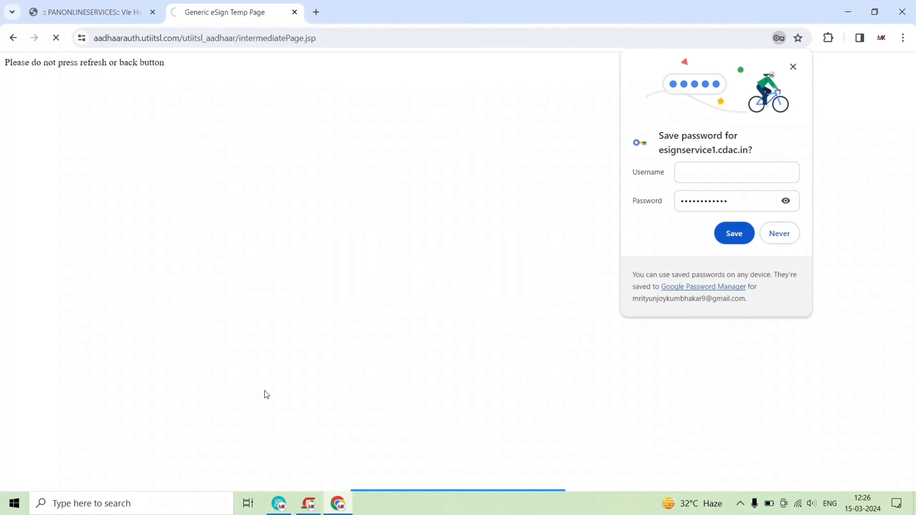
# Dismiss the save-password prompt and download the signed PAN form from the acknowledgment receipt
pyautogui.click(794, 68)
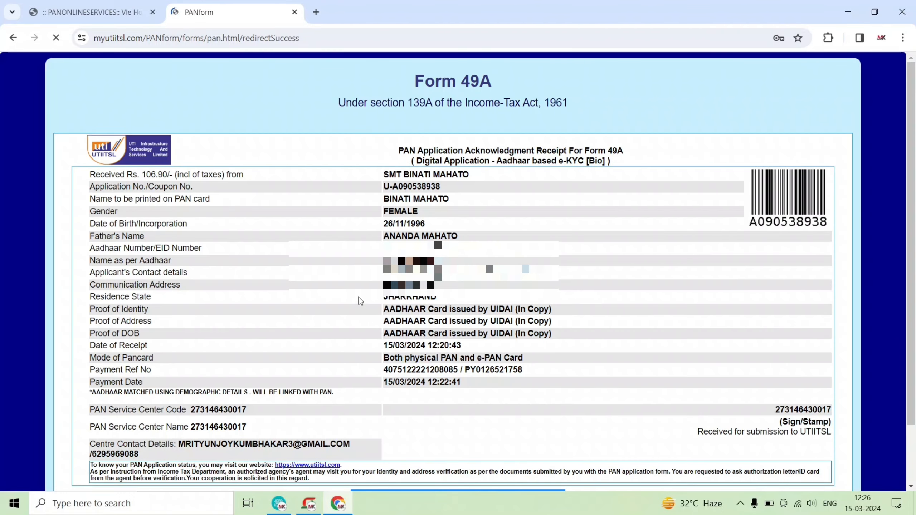
pyautogui.scroll(-2, 359, 312)
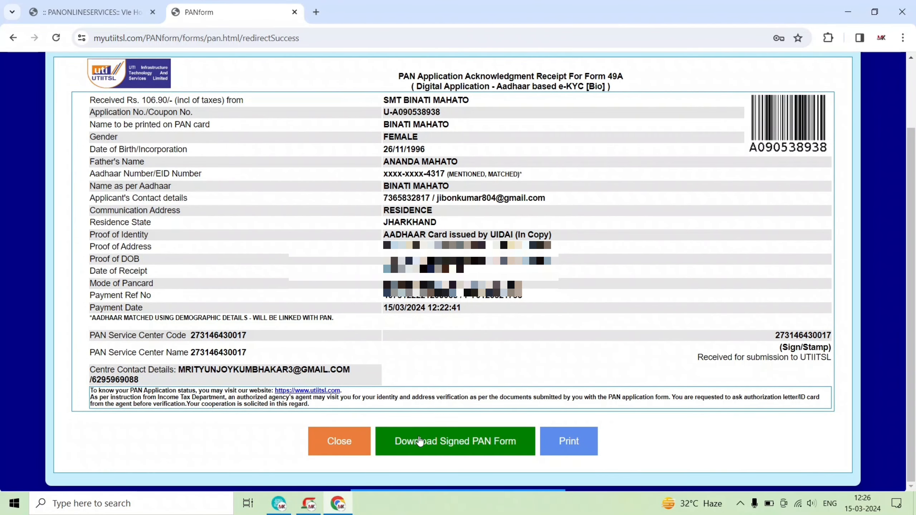
pyautogui.click(447, 444)
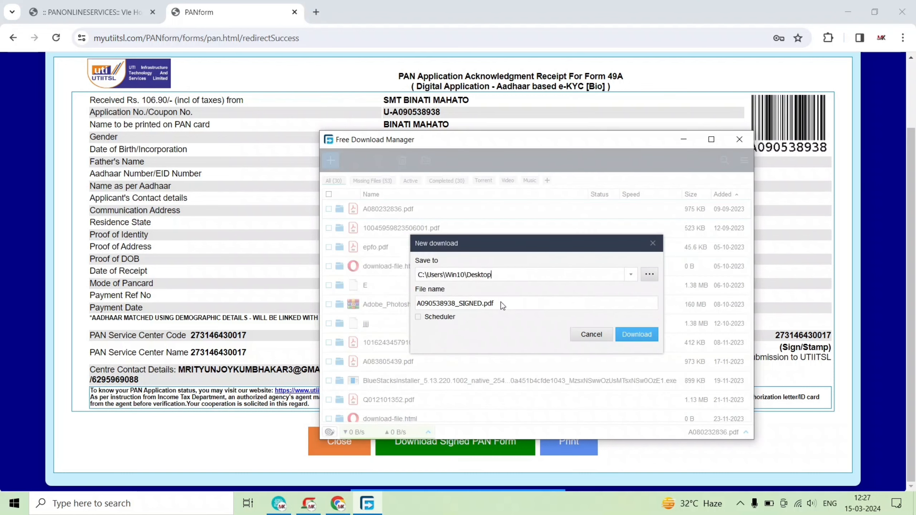
# Save the 2.12 MB signed Form 49A PDF to the Desktop via Free Download Manager
pyautogui.click(637, 335)
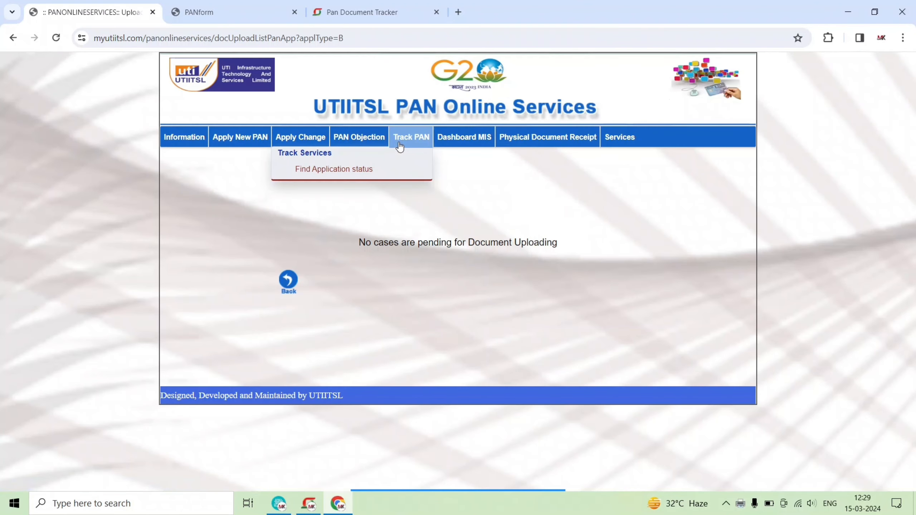
pyautogui.click(415, 143)
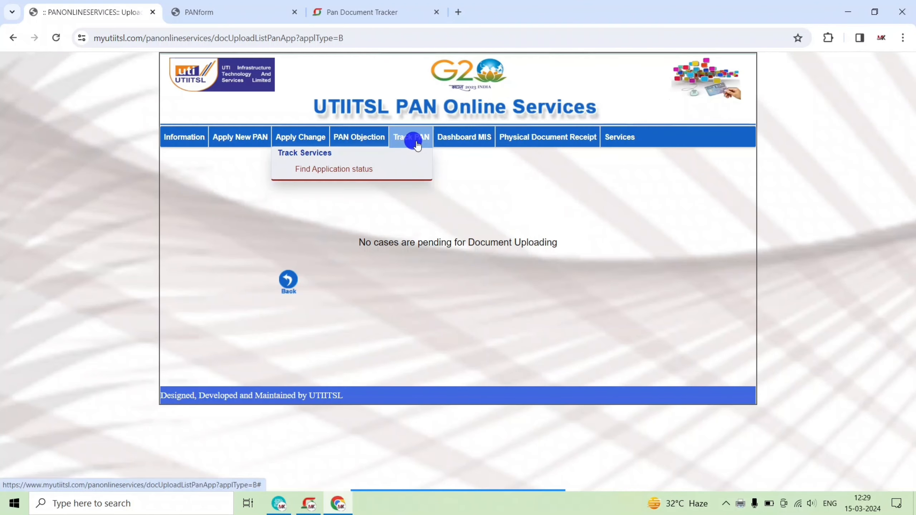
# Look up the new application's status in Find Application status using its application number
pyautogui.click(348, 170)
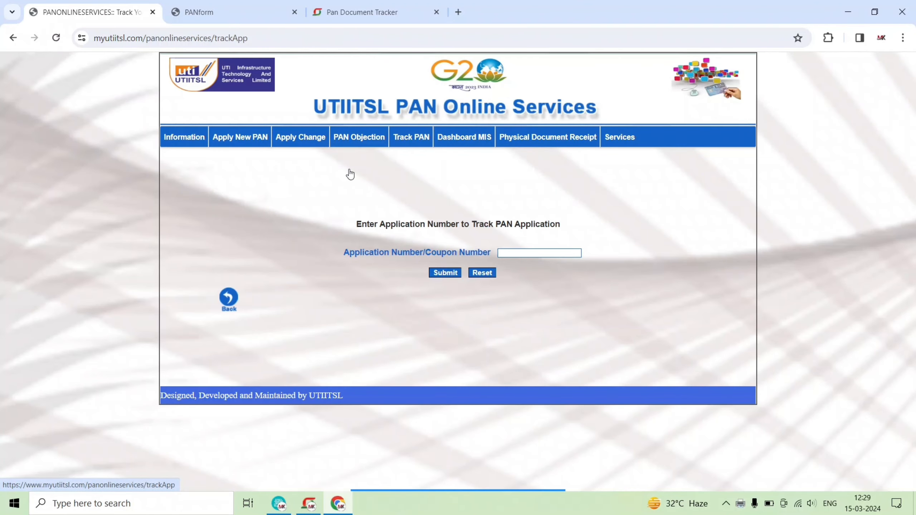
pyautogui.click(555, 253)
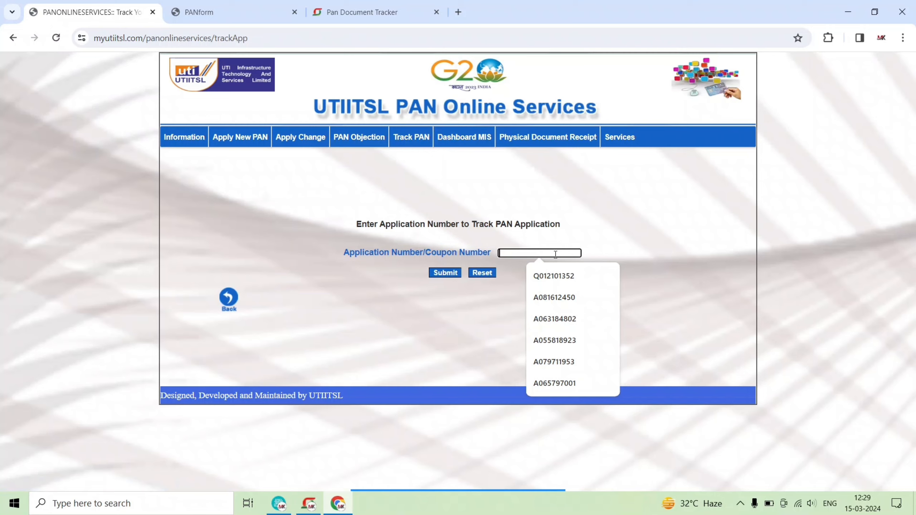
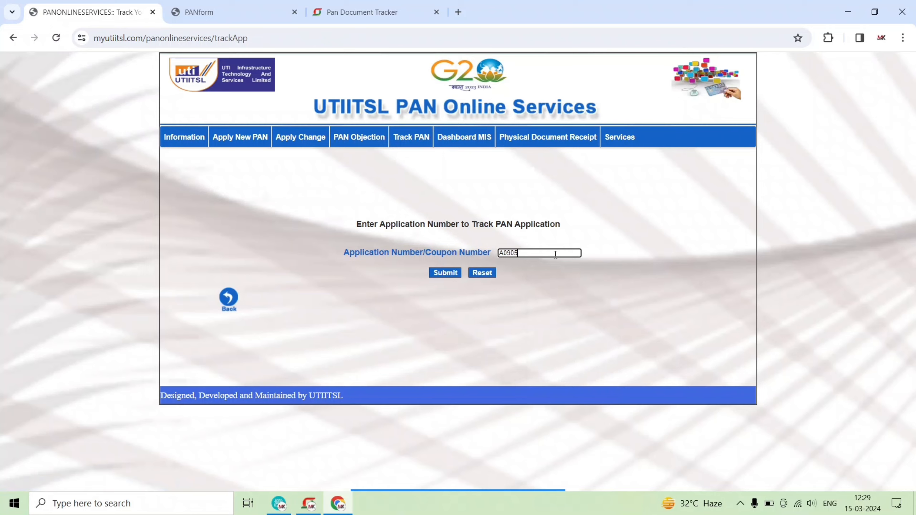
pyautogui.click(450, 273)
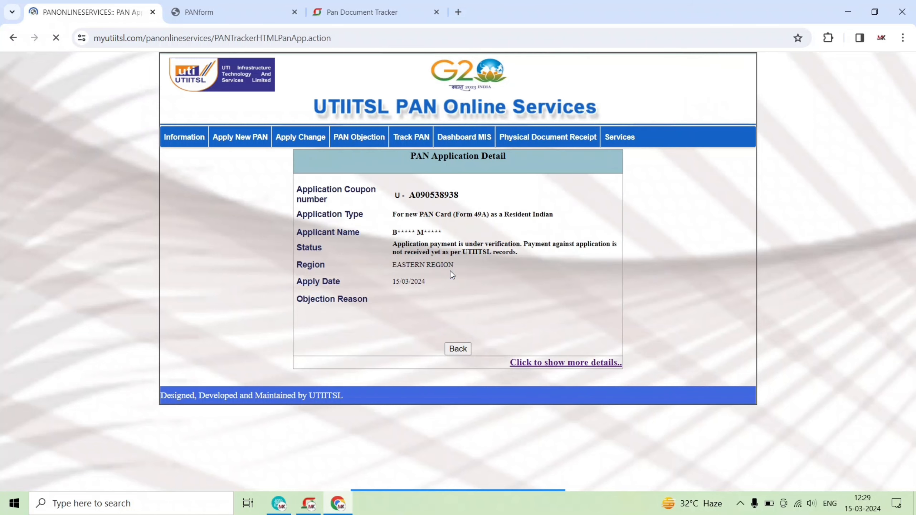